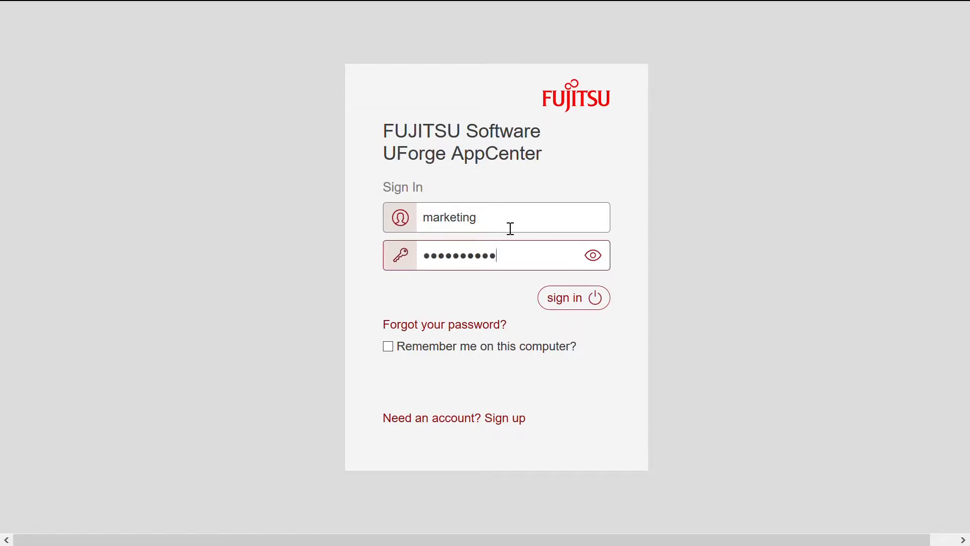
Step: Sign in, open Migrations, glance at Re-platform, then return to the empty Lift & Shift list
{"action": "key", "text": "Return"}
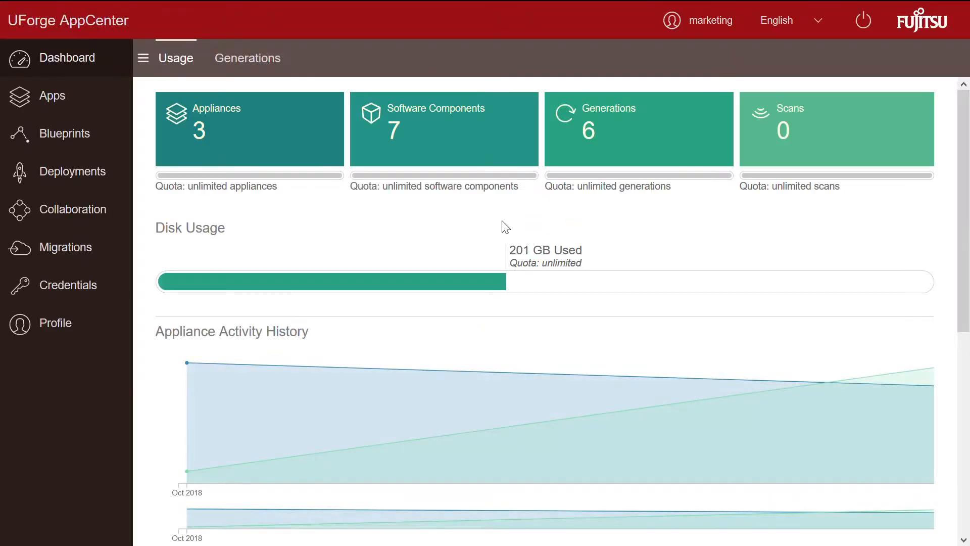
{"action": "left_click", "coordinate": [101, 247]}
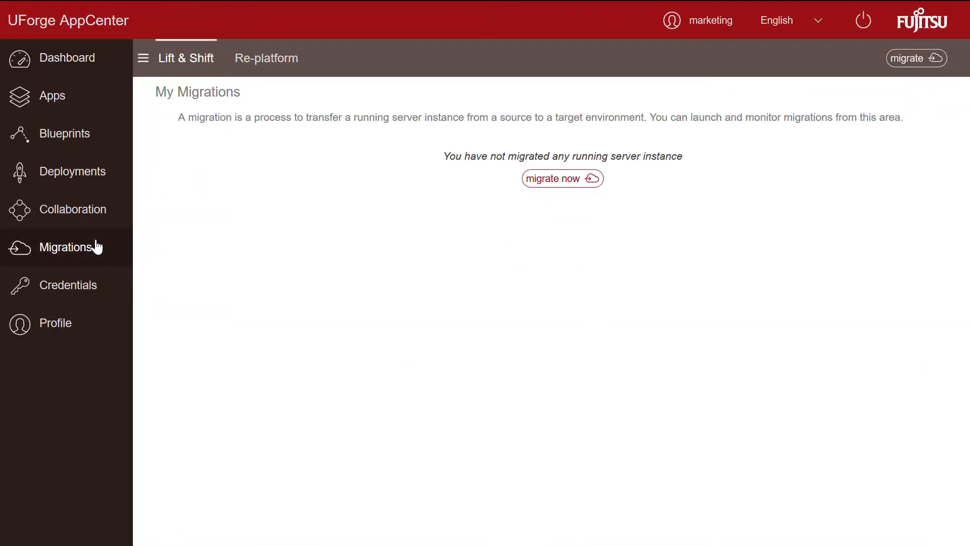
{"action": "left_click", "coordinate": [268, 68]}
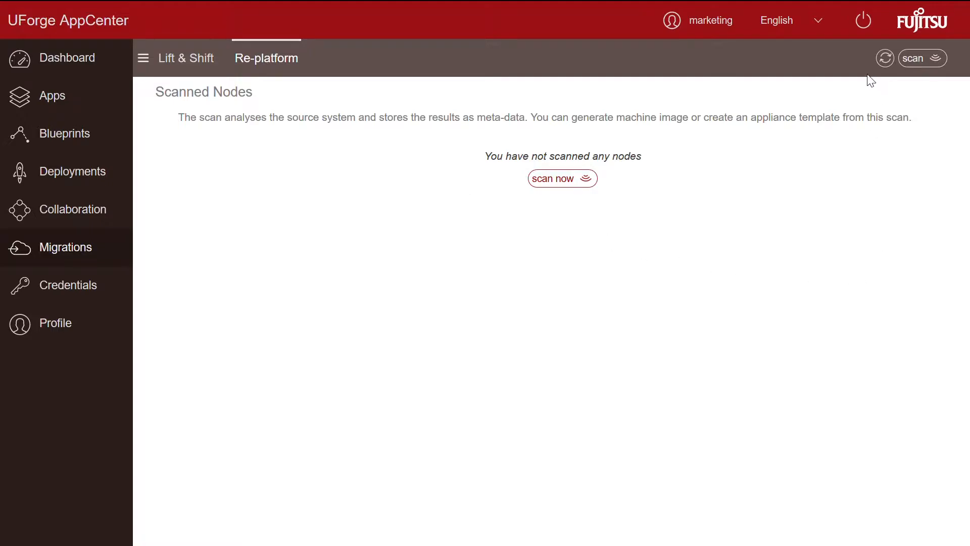
{"action": "left_click", "coordinate": [198, 67]}
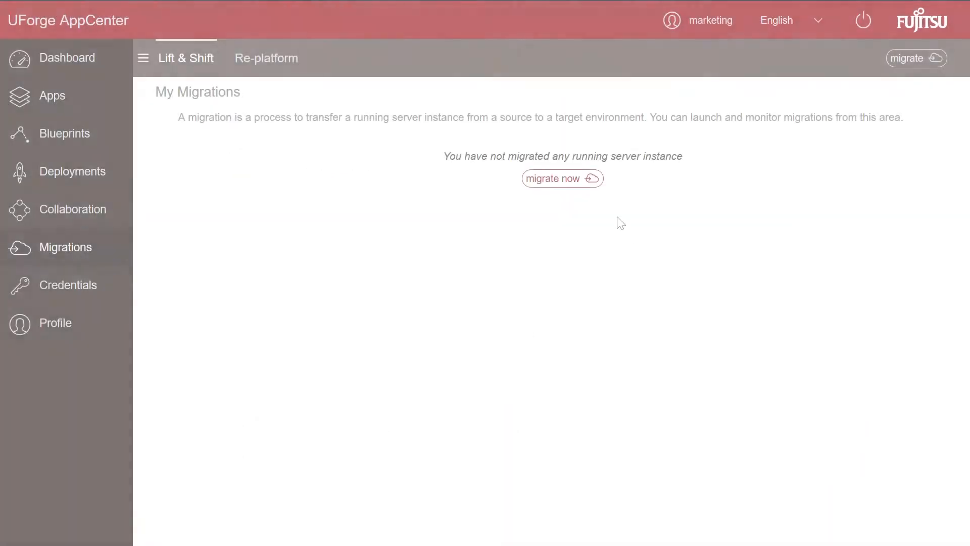
Step: Start a new migration named Win2016Demo with Windows OS and Amazon as target platform
{"action": "left_click", "coordinate": [588, 184]}
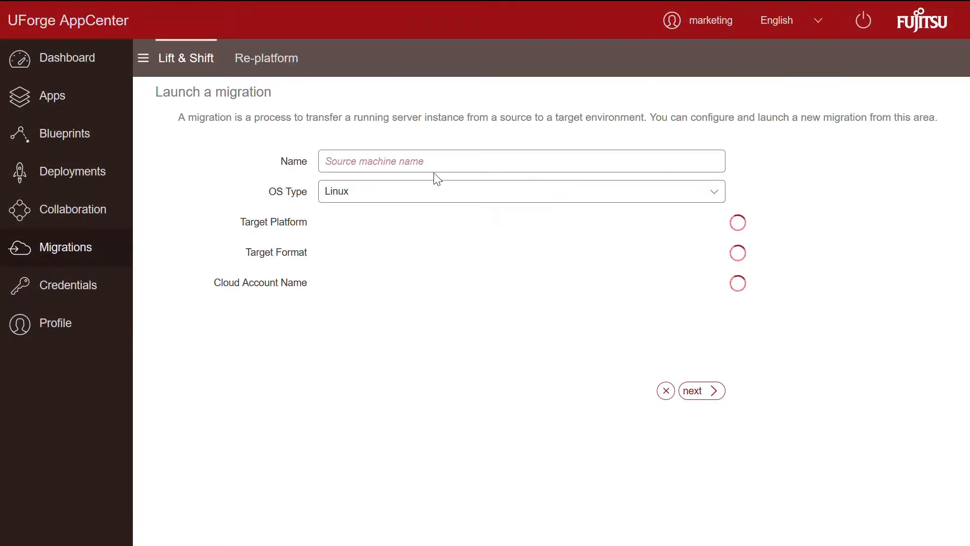
{"action": "type", "text": "Win20"}
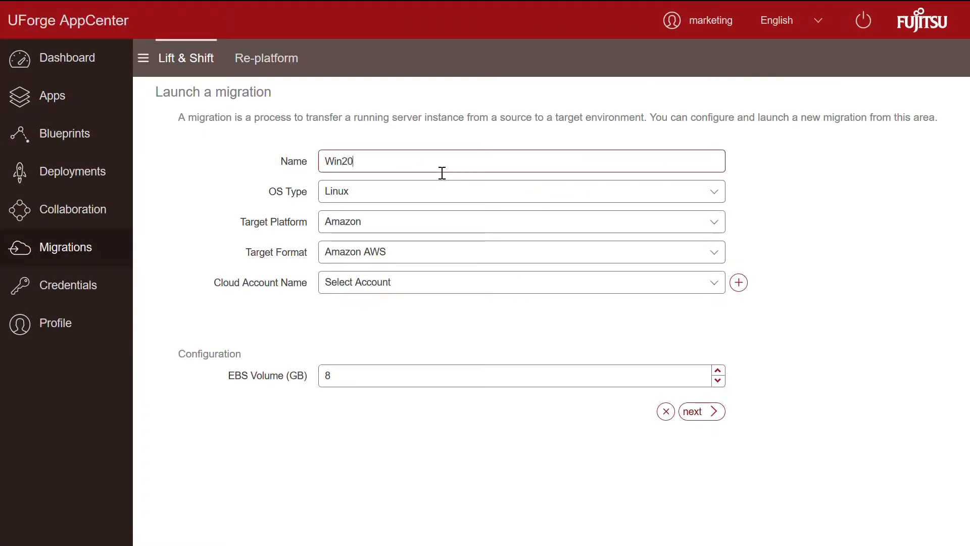
{"action": "type", "text": "16Demo"}
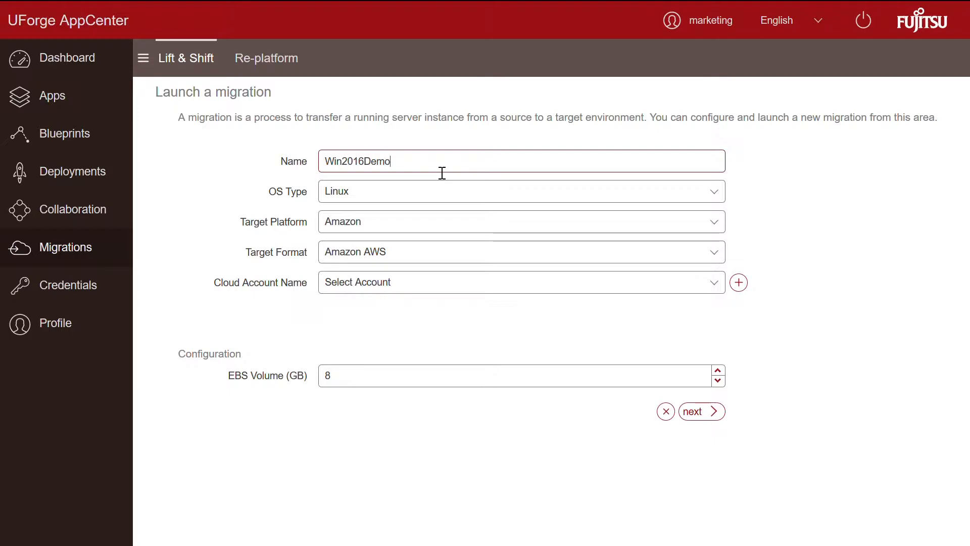
{"action": "left_click", "coordinate": [435, 191]}
{"action": "left_click", "coordinate": [401, 212]}
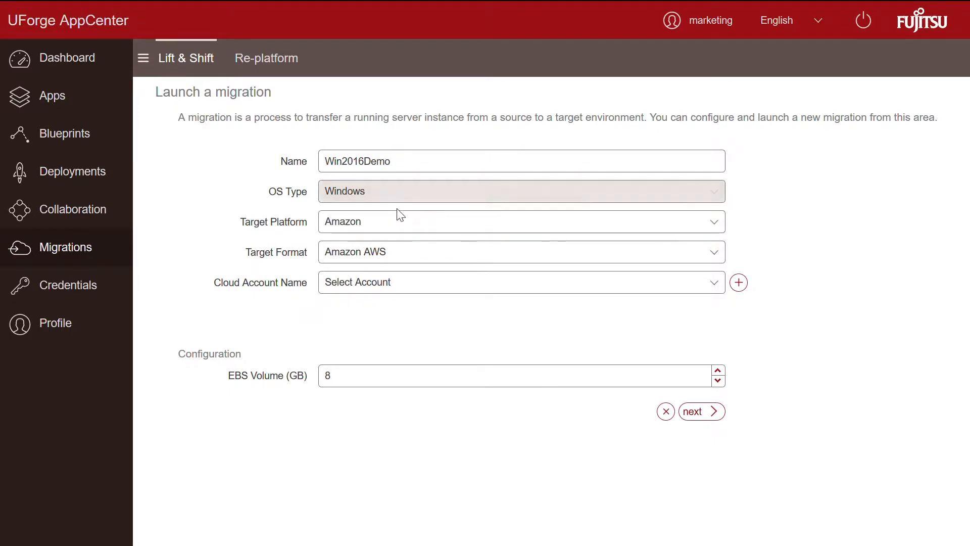
{"action": "left_click", "coordinate": [402, 225]}
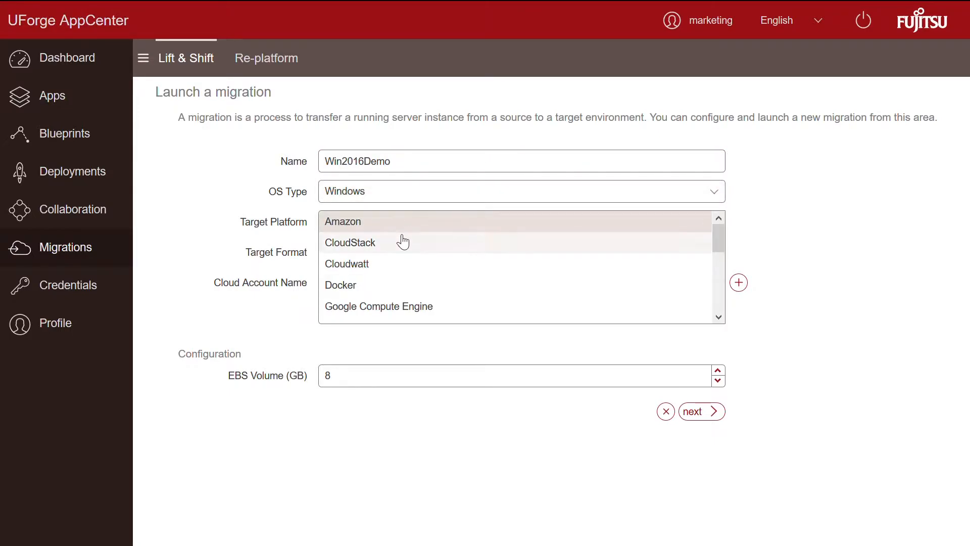
{"action": "scroll", "coordinate": [402, 240], "scroll_direction": "down", "scroll_amount": 2}
{"action": "scroll", "coordinate": [403, 241], "scroll_direction": "down", "scroll_amount": 5}
{"action": "scroll", "coordinate": [402, 241], "scroll_direction": "up", "scroll_amount": 6}
{"action": "scroll", "coordinate": [403, 241], "scroll_direction": "up", "scroll_amount": 2}
{"action": "left_click", "coordinate": [389, 227]}
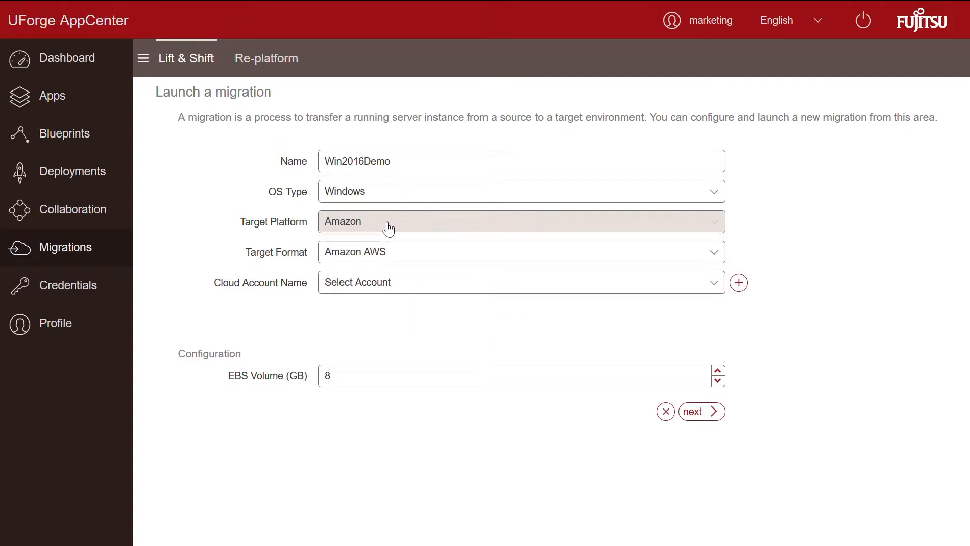
Step: Choose the AWS cloud account and region eu-west-1, and set the EBS volume to 32 GB
{"action": "left_click", "coordinate": [382, 287]}
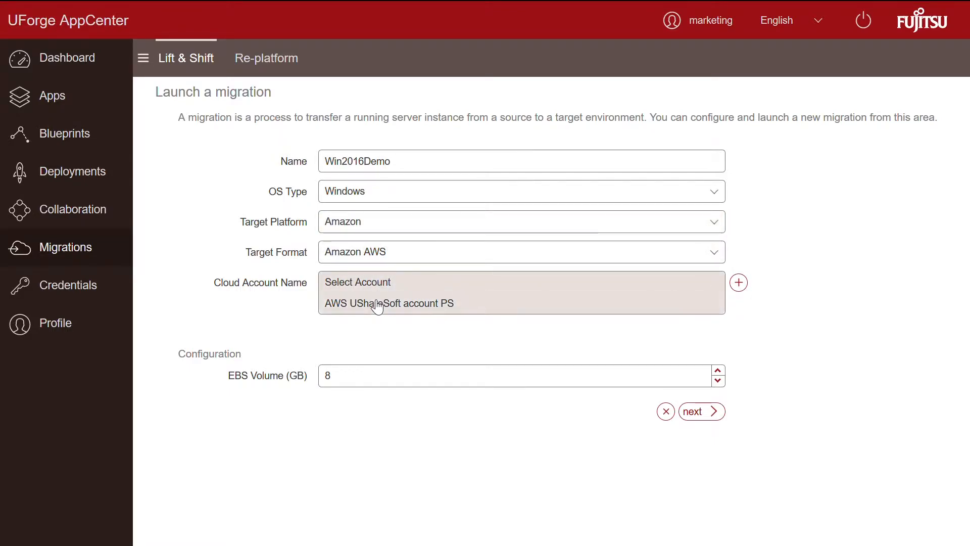
{"action": "left_click", "coordinate": [374, 303]}
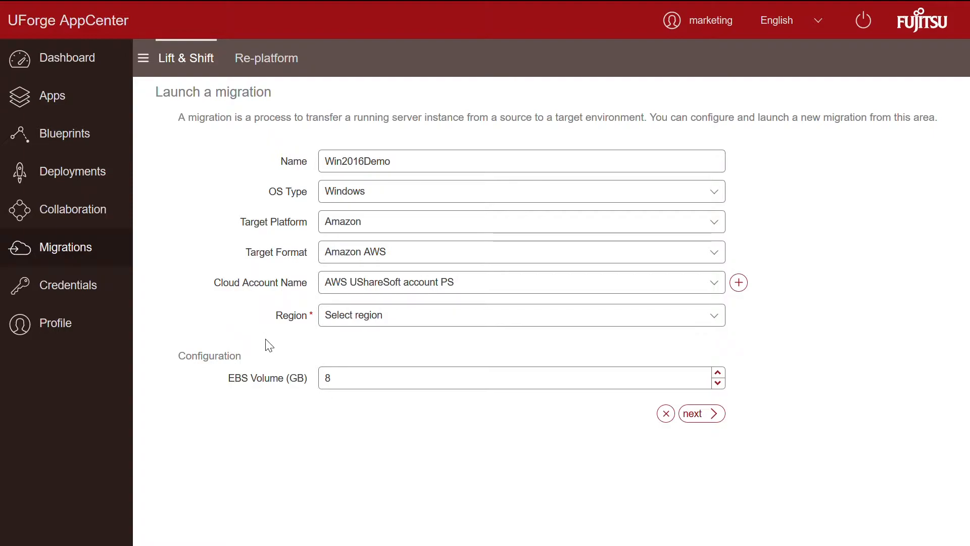
{"action": "left_click", "coordinate": [381, 319]}
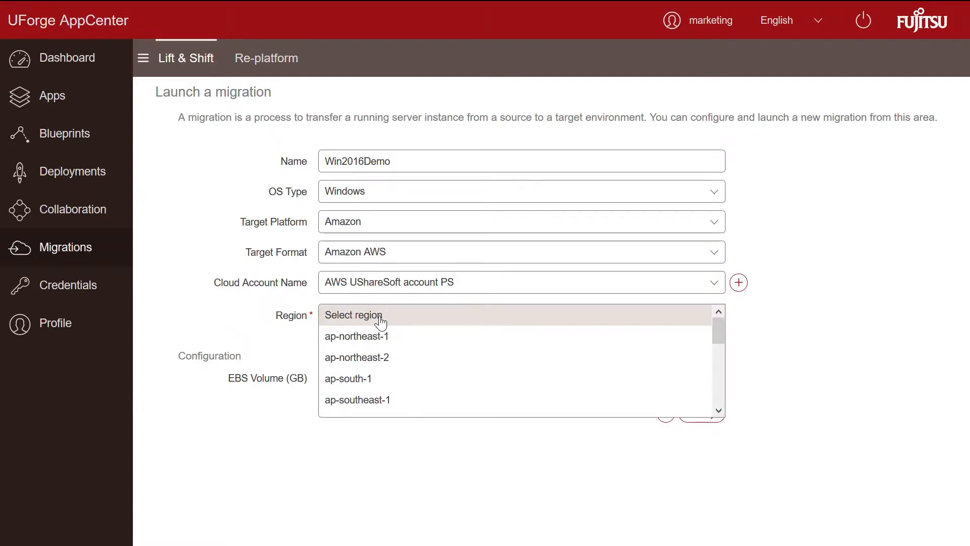
{"action": "scroll", "coordinate": [379, 338], "scroll_direction": "down", "scroll_amount": 1}
{"action": "scroll", "coordinate": [379, 337], "scroll_direction": "down", "scroll_amount": 3}
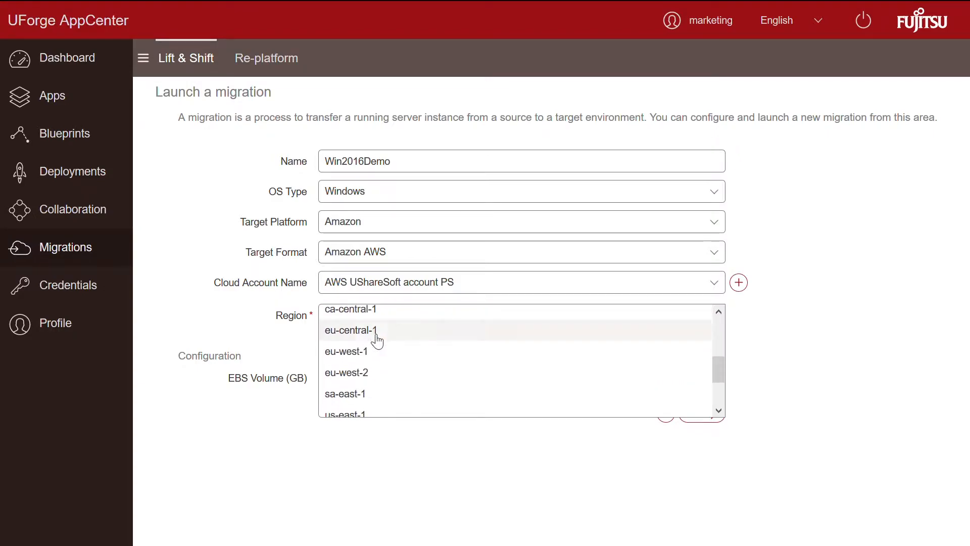
{"action": "left_click", "coordinate": [378, 349]}
{"action": "double_click", "coordinate": [346, 384]}
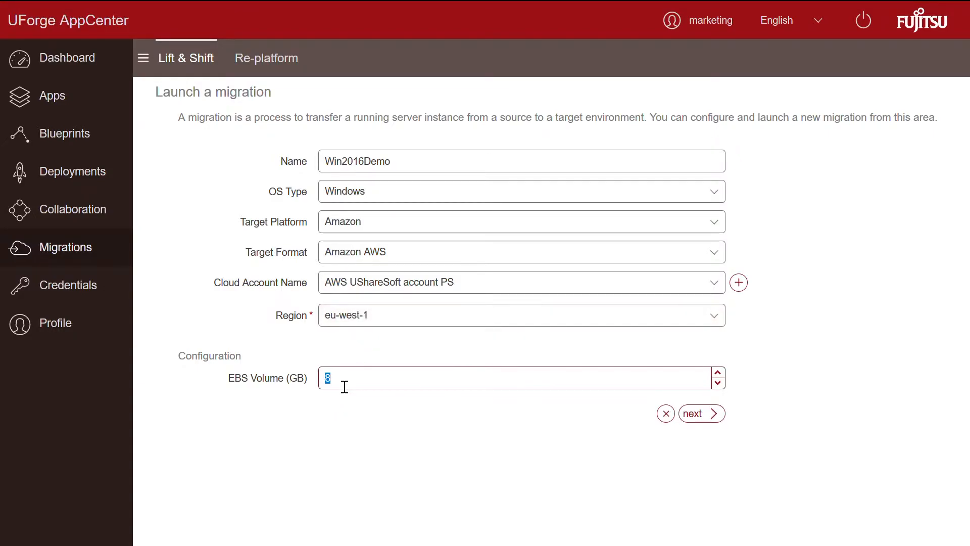
{"action": "type", "text": "32"}
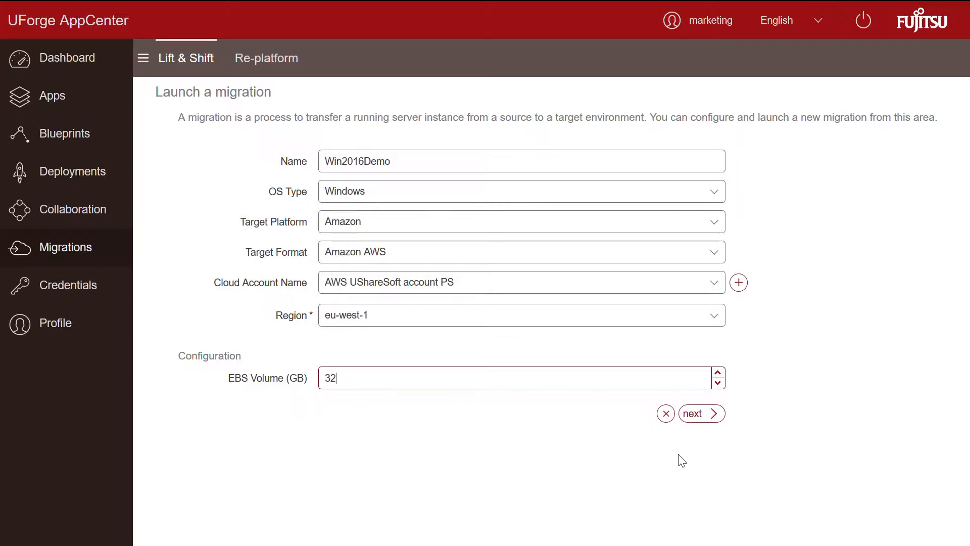
Step: In the agent instructions, select uforge-scan.exe, the API URL and the migration-Win2016Demo-scan name
{"action": "left_click", "coordinate": [703, 414]}
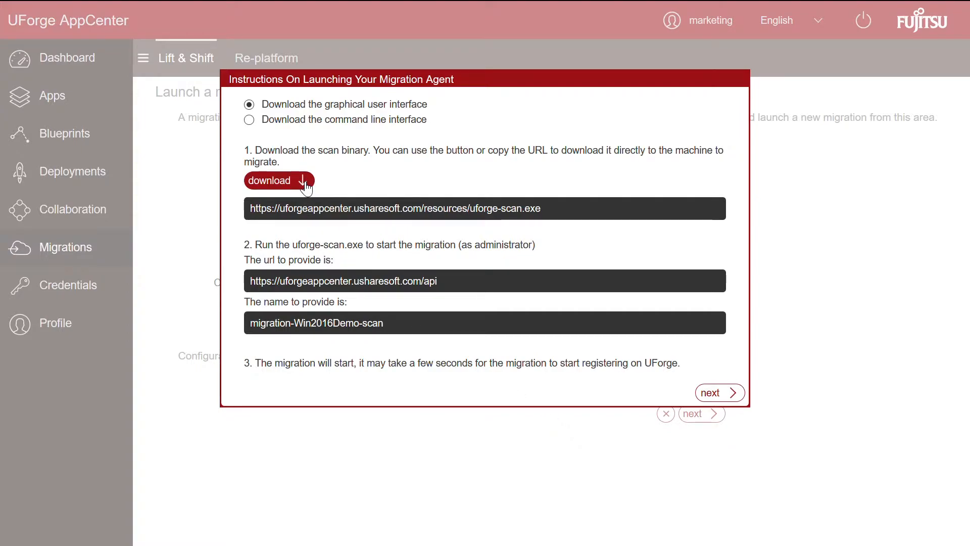
{"action": "left_click_drag", "start_coordinate": [292, 245], "coordinate": [363, 248]}
{"action": "left_click_drag", "start_coordinate": [251, 281], "coordinate": [438, 282]}
{"action": "left_click_drag", "start_coordinate": [251, 327], "coordinate": [460, 334]}
{"action": "left_click_drag", "start_coordinate": [459, 333], "coordinate": [494, 329]}
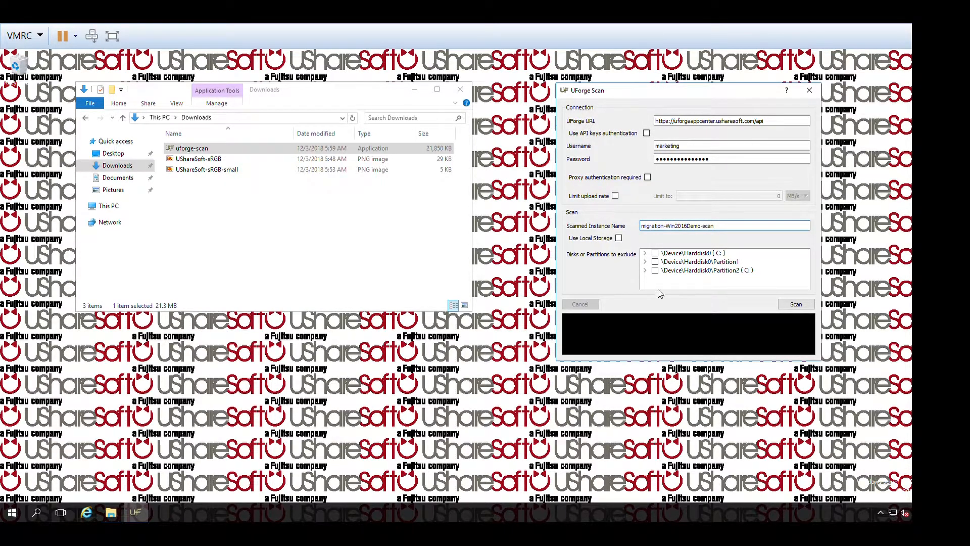
Step: Launch the UForge scan of the Windows machine as migration-Win2016Demo-scan
{"action": "left_click", "coordinate": [787, 305]}
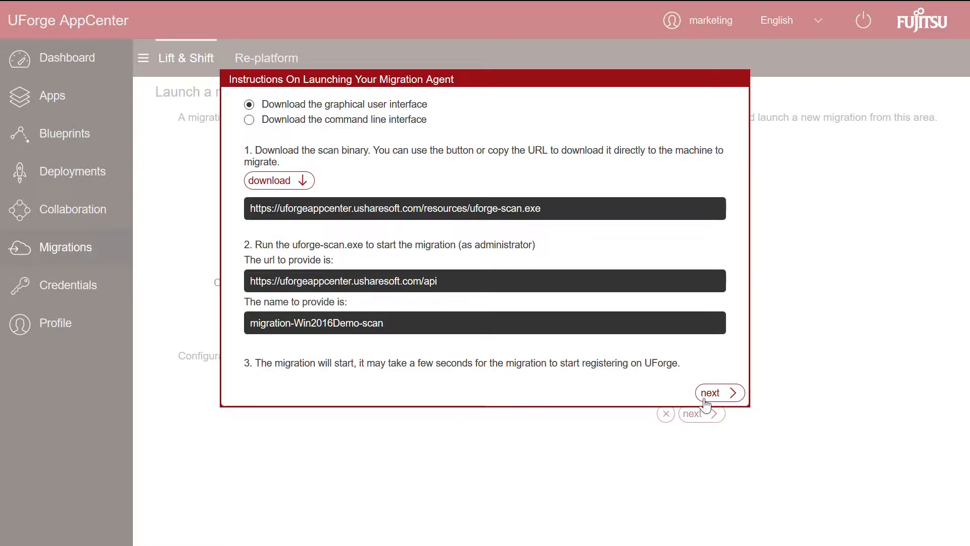
Step: Move to the migration progress overview and open its generations showing the eu-west-1 publication
{"action": "left_click", "coordinate": [712, 393]}
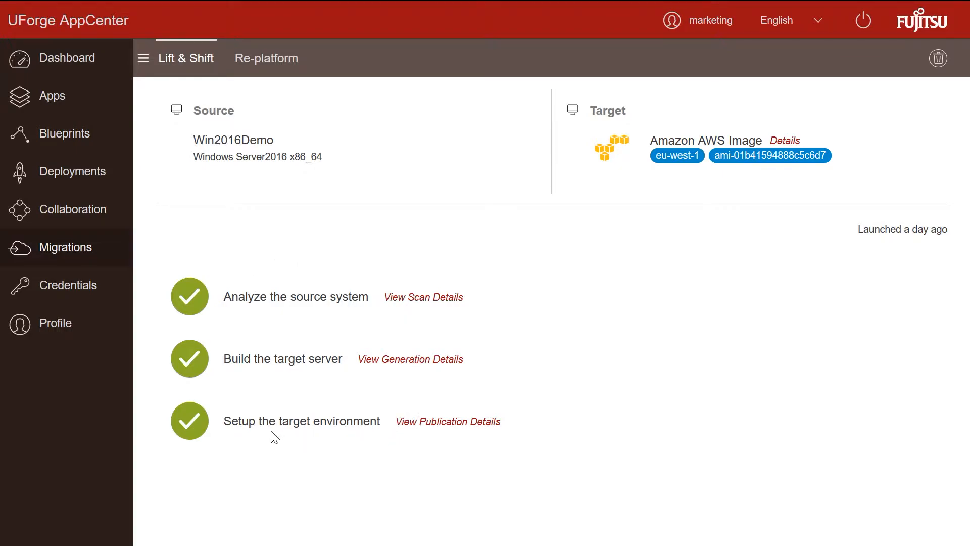
{"action": "left_click", "coordinate": [438, 422]}
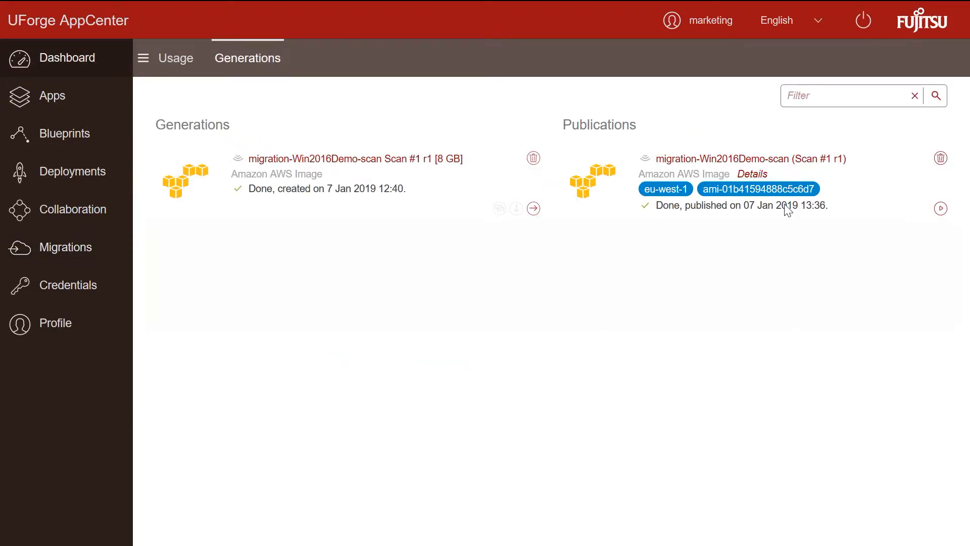
Step: Start deploying the published AWS image as win2016demo with 2 cores and 4 RAM
{"action": "left_click", "coordinate": [940, 209]}
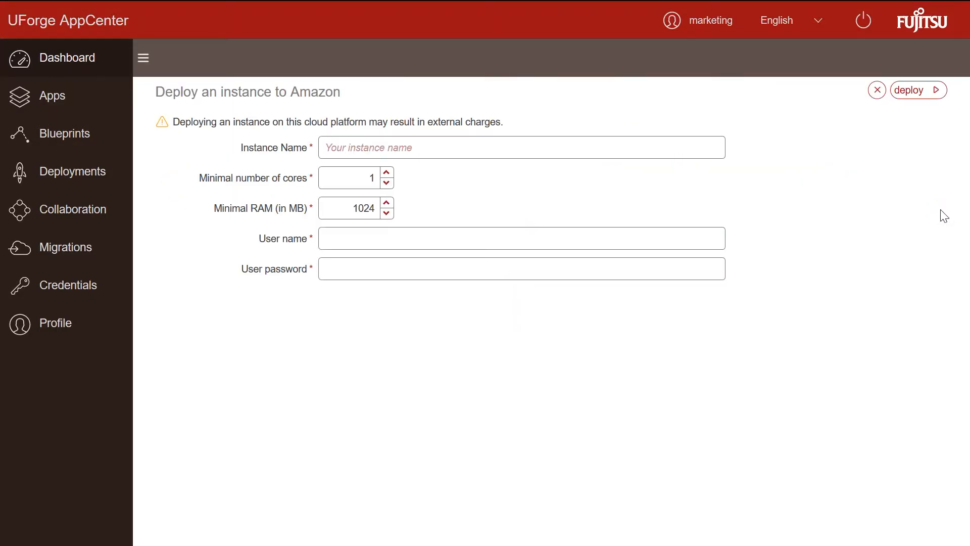
{"action": "left_click", "coordinate": [510, 152]}
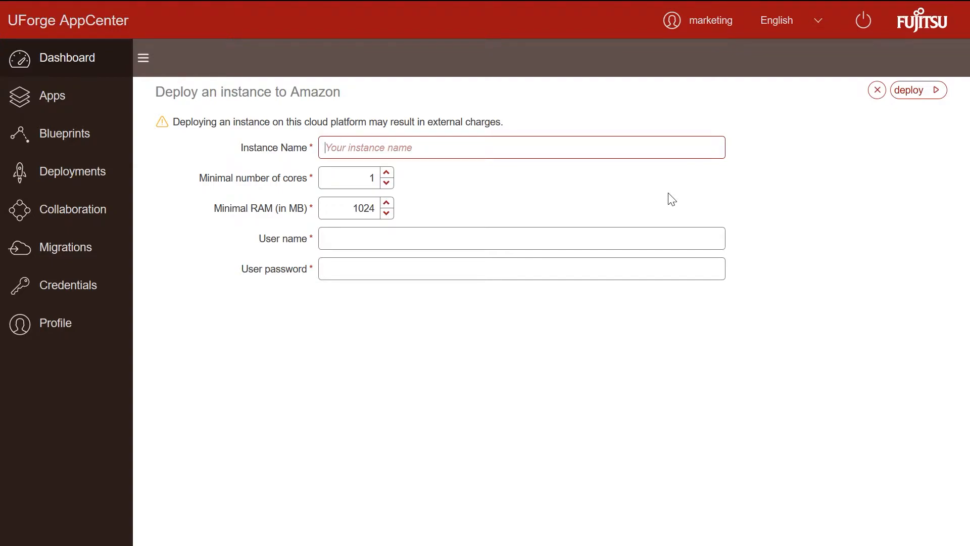
{"action": "type", "text": "win2016demo"}
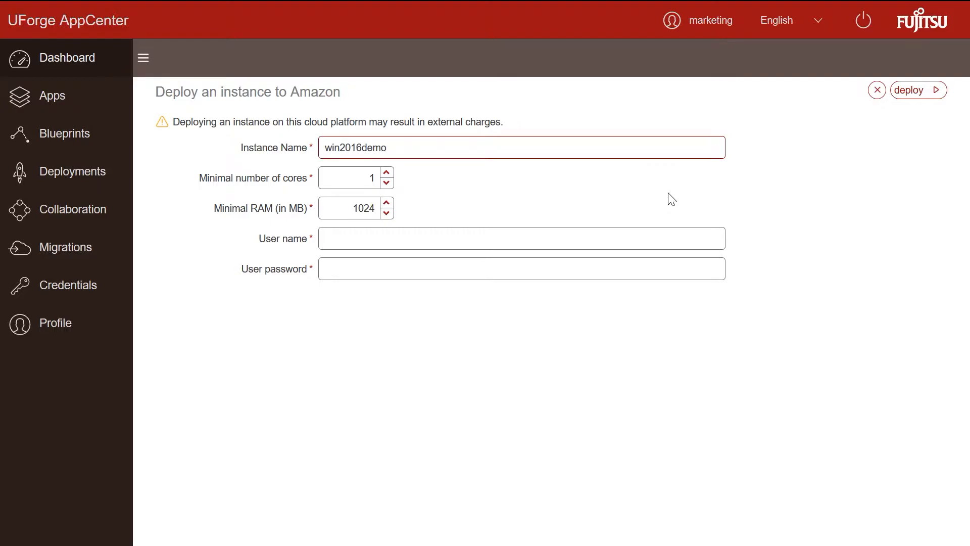
{"action": "double_click", "coordinate": [371, 177]}
{"action": "type", "text": "2"}
{"action": "double_click", "coordinate": [370, 207]}
{"action": "type", "text": "4096"}
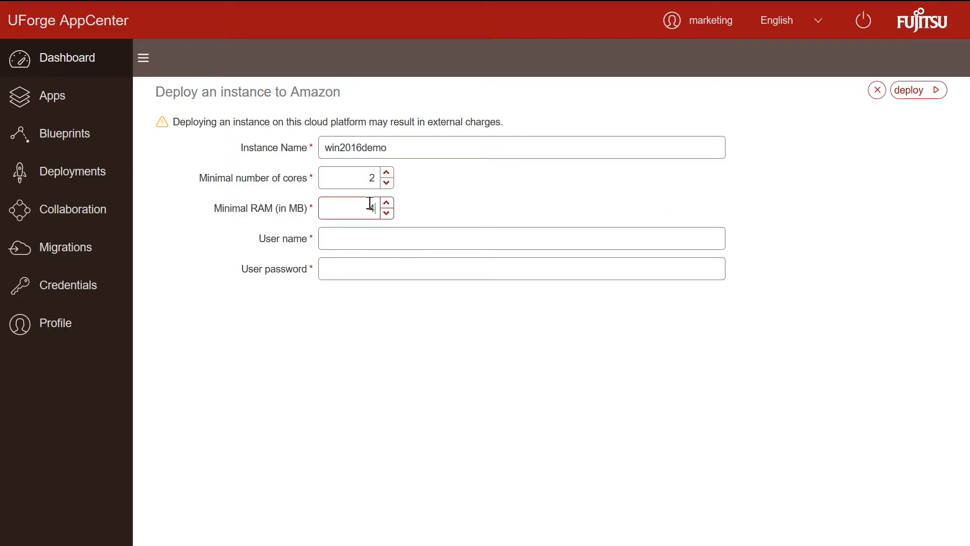
Step: Enter the administrator user name and password, then deploy the instance to Amazon
{"action": "left_click", "coordinate": [359, 235]}
{"action": "type", "text": "administrator"}
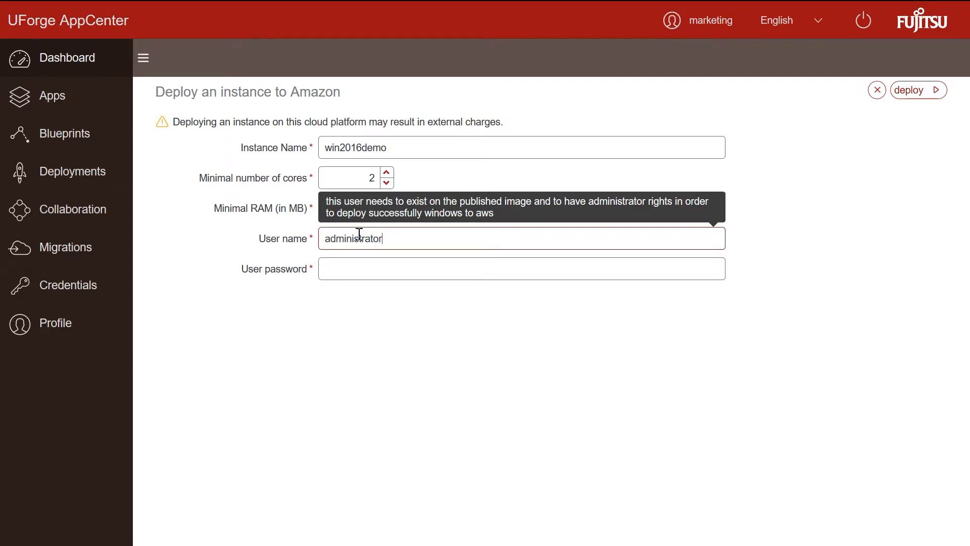
{"action": "left_click", "coordinate": [335, 268]}
{"action": "type", "text": "*"}
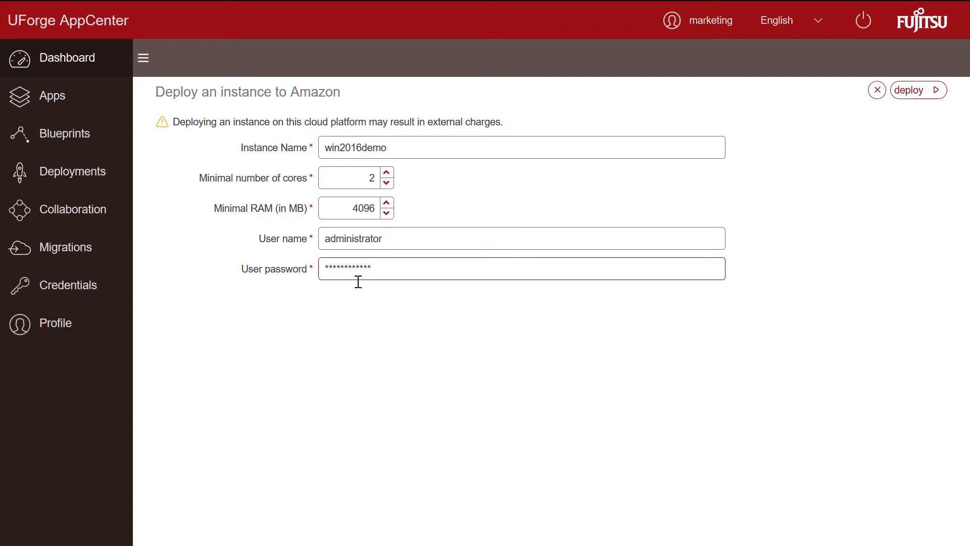
{"action": "left_click", "coordinate": [916, 95]}
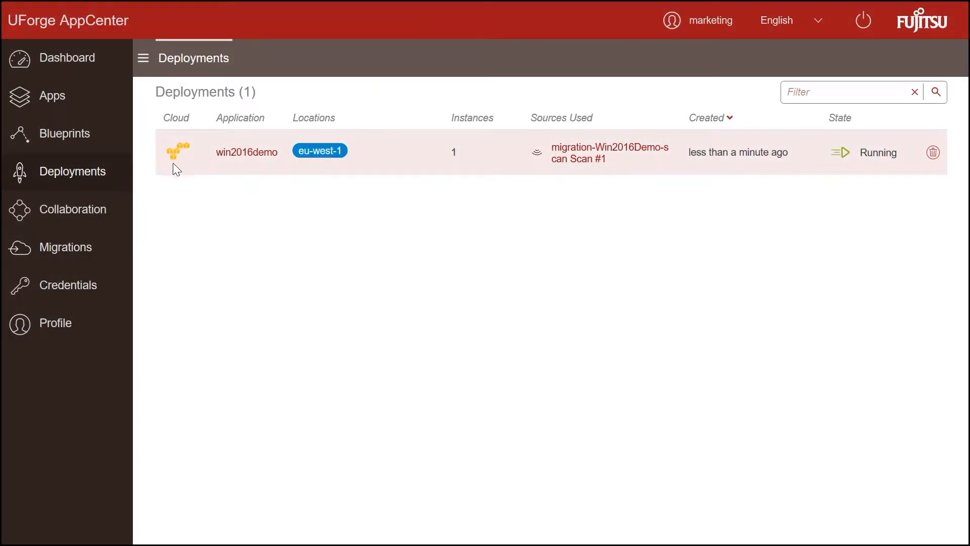
Step: Get win2016demo's connection details (IP 34.241.98.64), download its RDP file and enter the admin password
{"action": "left_click", "coordinate": [218, 157]}
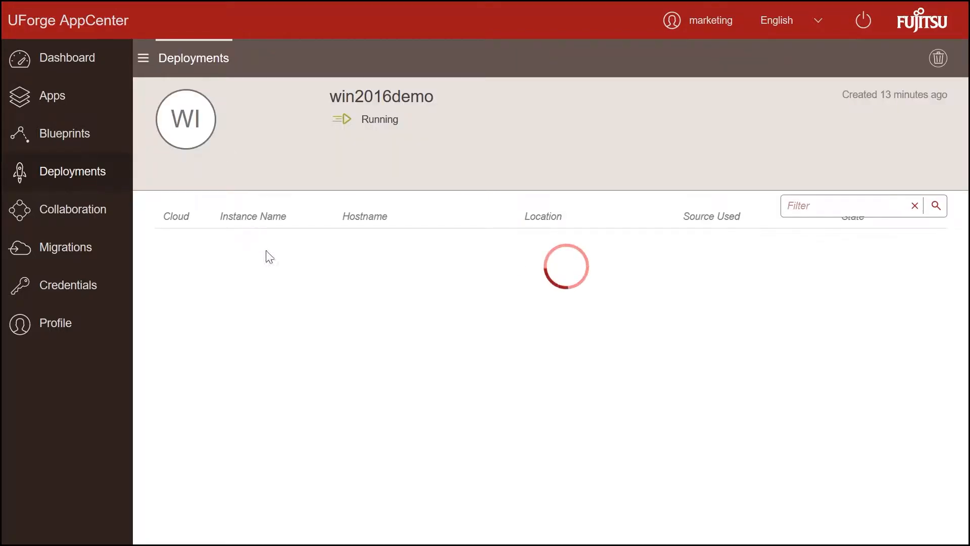
{"action": "left_click", "coordinate": [409, 269]}
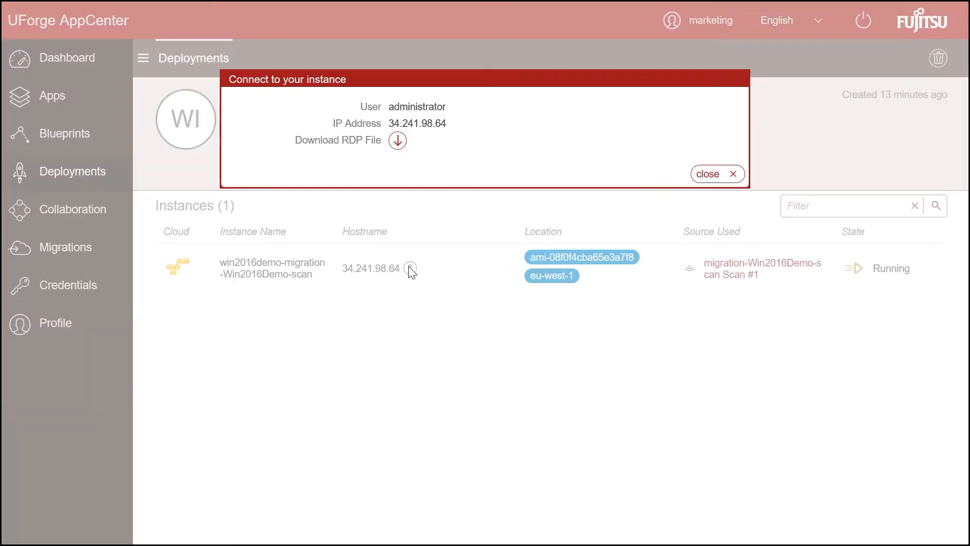
{"action": "left_click_drag", "start_coordinate": [388, 123], "coordinate": [445, 127]}
{"action": "left_click", "coordinate": [399, 143]}
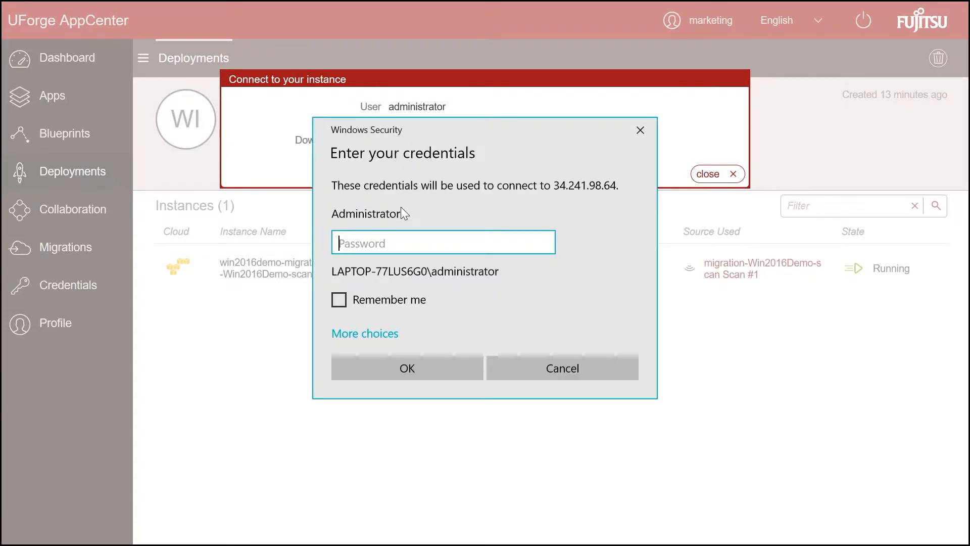
{"action": "type", "text": "•••"}
{"action": "type", "text": "•••••••"}
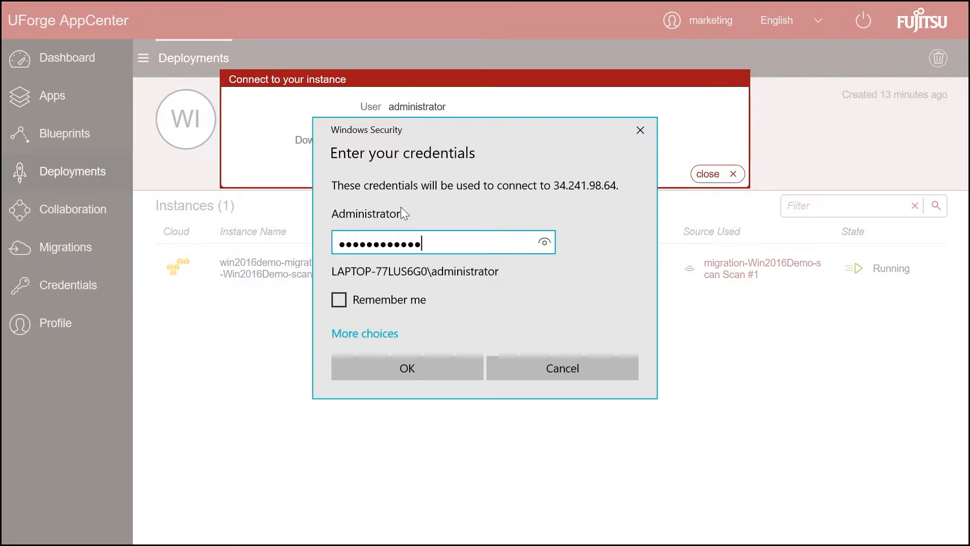
Step: Submit the administrator credentials to open the Remote Desktop session to the instance
{"action": "left_click", "coordinate": [398, 361]}
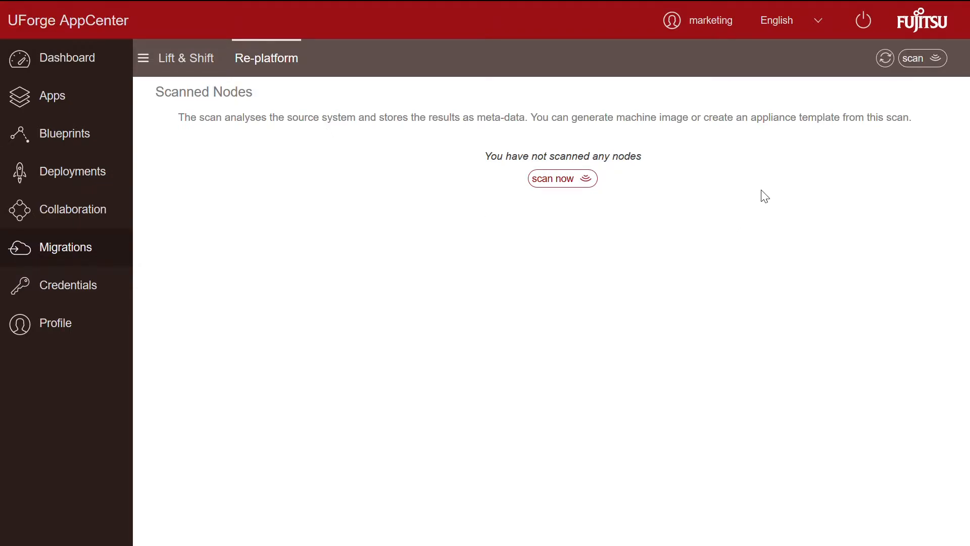
Step: Highlight the appliance-template note on Re-platform and begin scanning a new node
{"action": "left_click_drag", "start_coordinate": [705, 121], "coordinate": [920, 123]}
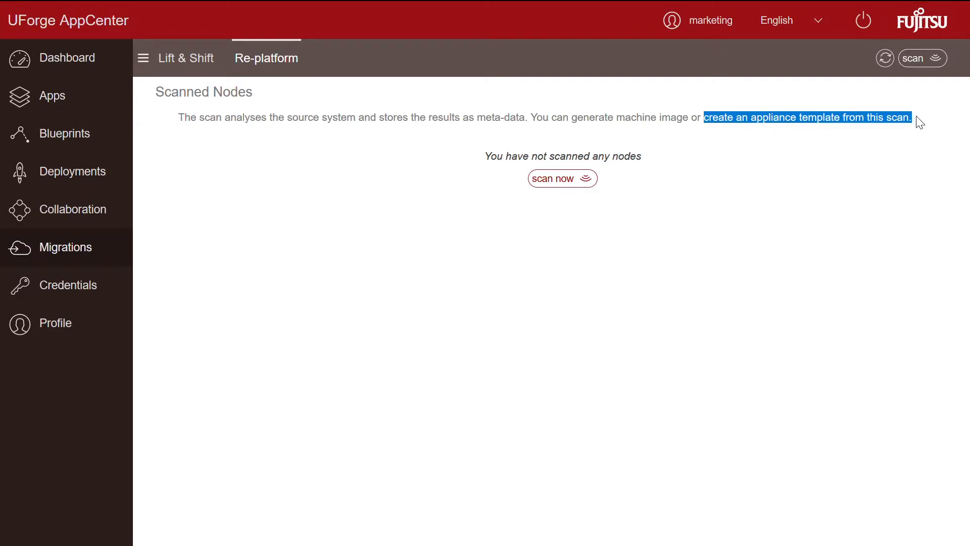
{"action": "left_click", "coordinate": [550, 183]}
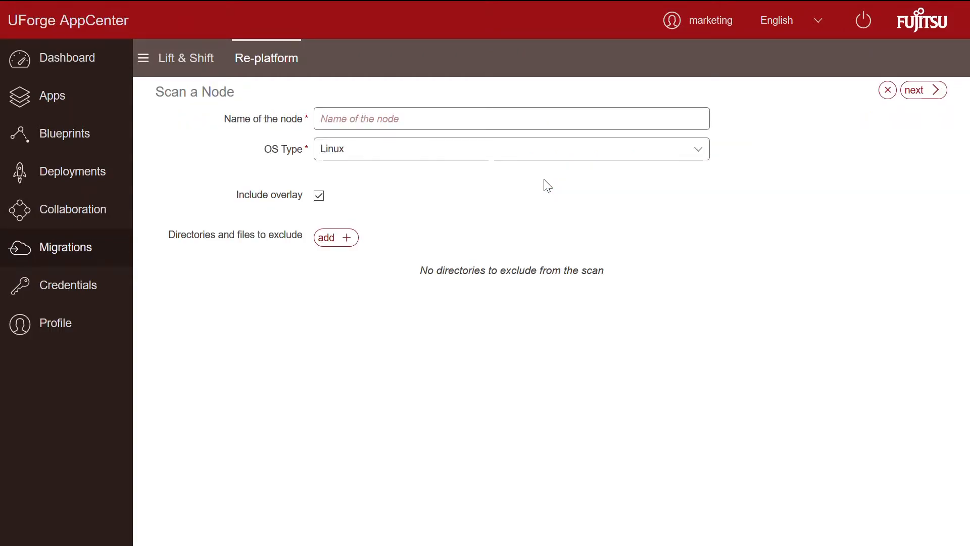
Step: Browse the UShareSoft Products page, then type 'Test Web Site' as the node name
{"action": "key", "text": "ctrl+Tab"}
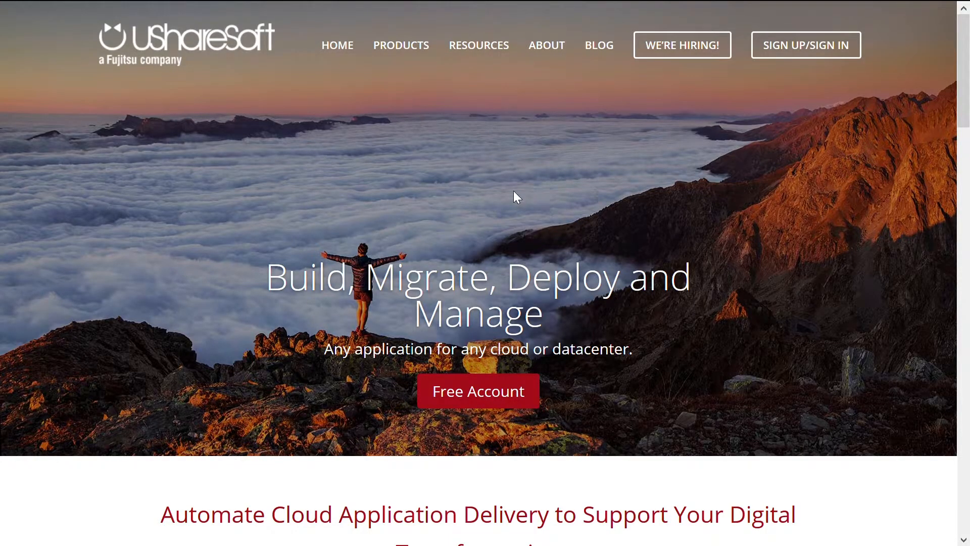
{"action": "scroll", "coordinate": [475, 257], "scroll_direction": "down", "scroll_amount": 15}
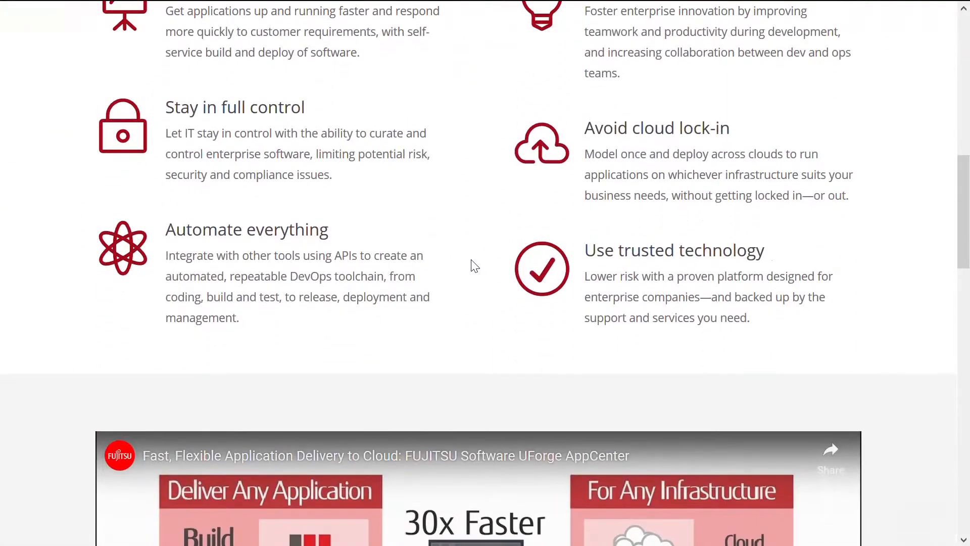
{"action": "scroll", "coordinate": [477, 266], "scroll_direction": "up", "scroll_amount": 15}
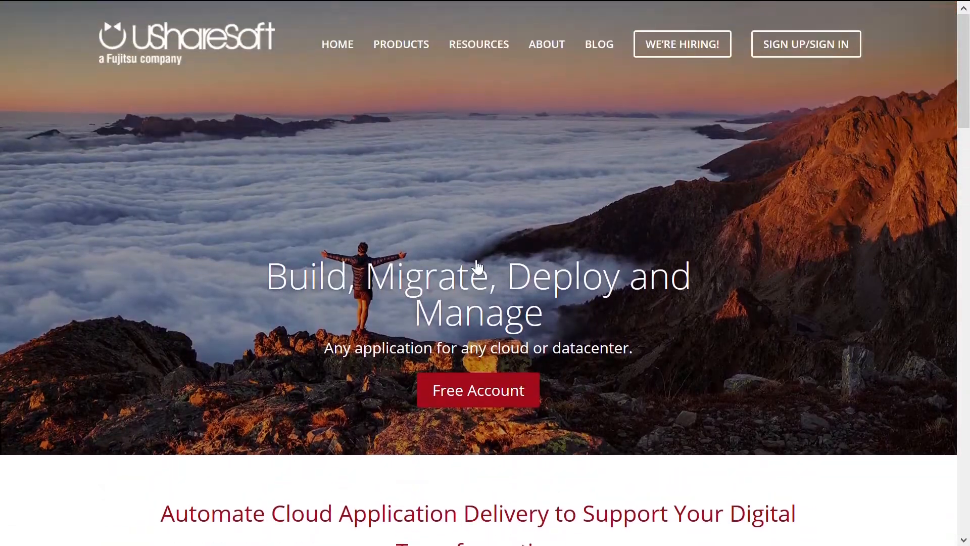
{"action": "left_click", "coordinate": [418, 47]}
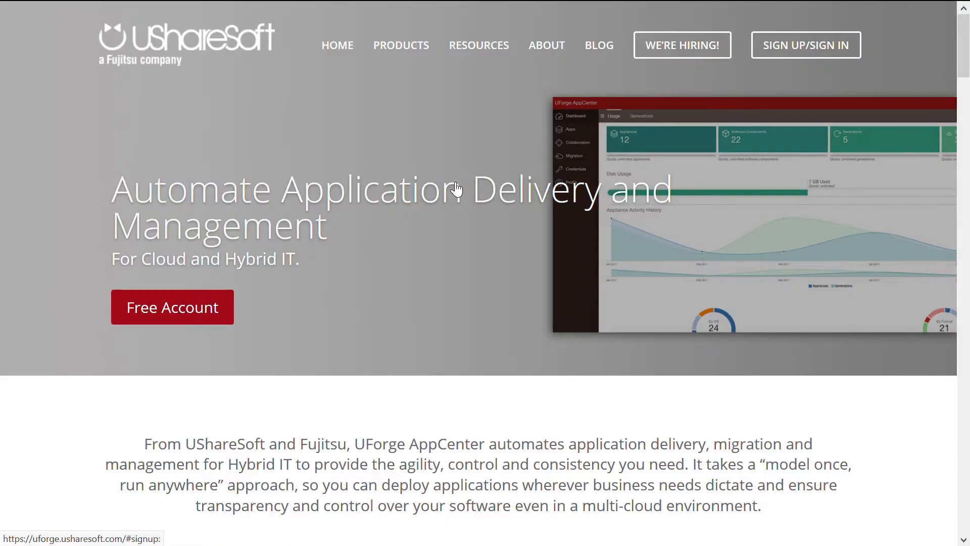
{"action": "scroll", "coordinate": [450, 181], "scroll_direction": "down", "scroll_amount": 1}
{"action": "scroll", "coordinate": [450, 184], "scroll_direction": "down", "scroll_amount": 10}
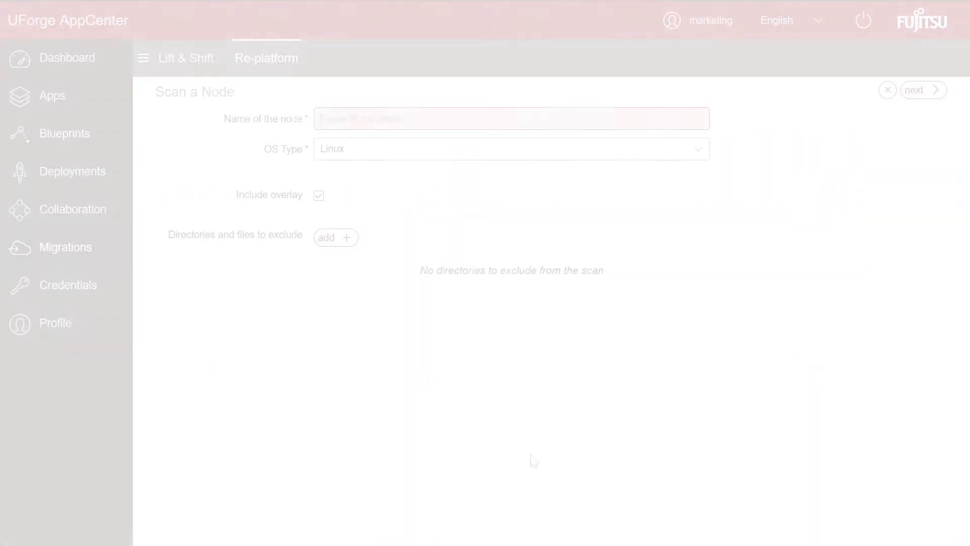
{"action": "type", "text": "Test"}
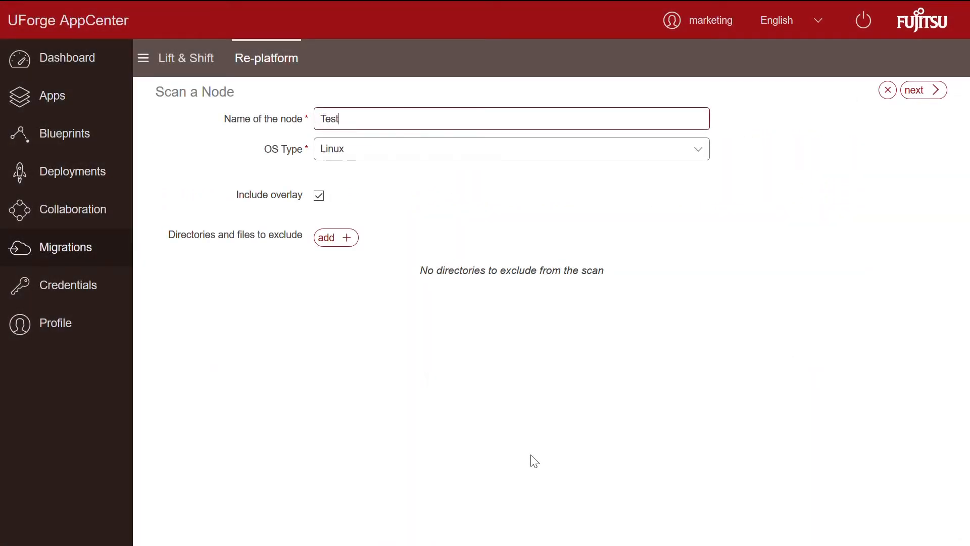
{"action": "type", "text": " Web Site"}
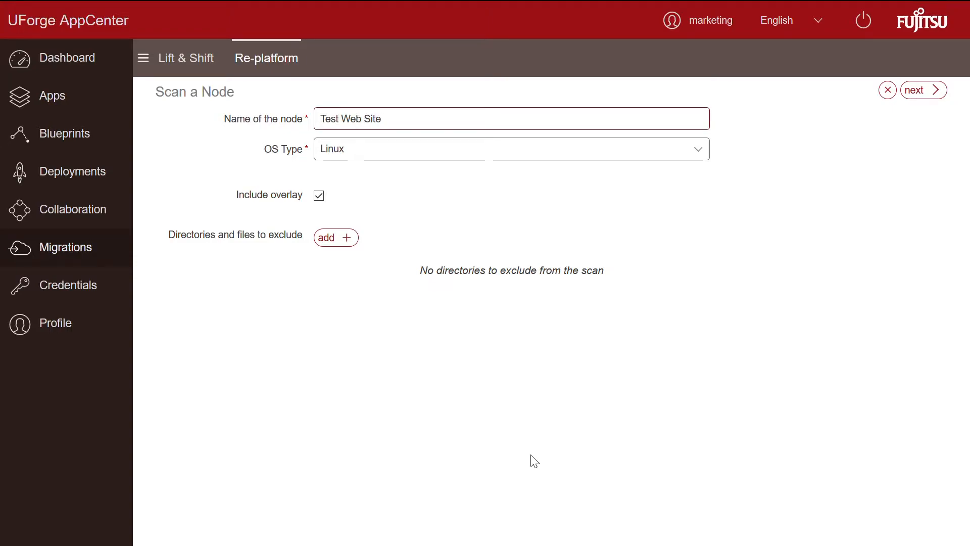
Step: Configure the 'Test Web Site' node scan as Linux with overlay included and no exclusion entries
{"action": "left_click", "coordinate": [602, 154]}
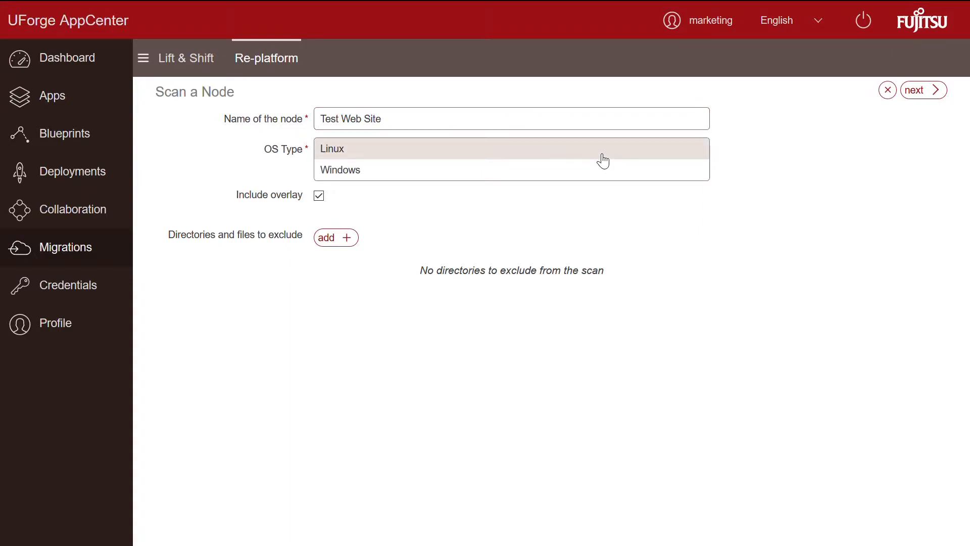
{"action": "left_click", "coordinate": [603, 155]}
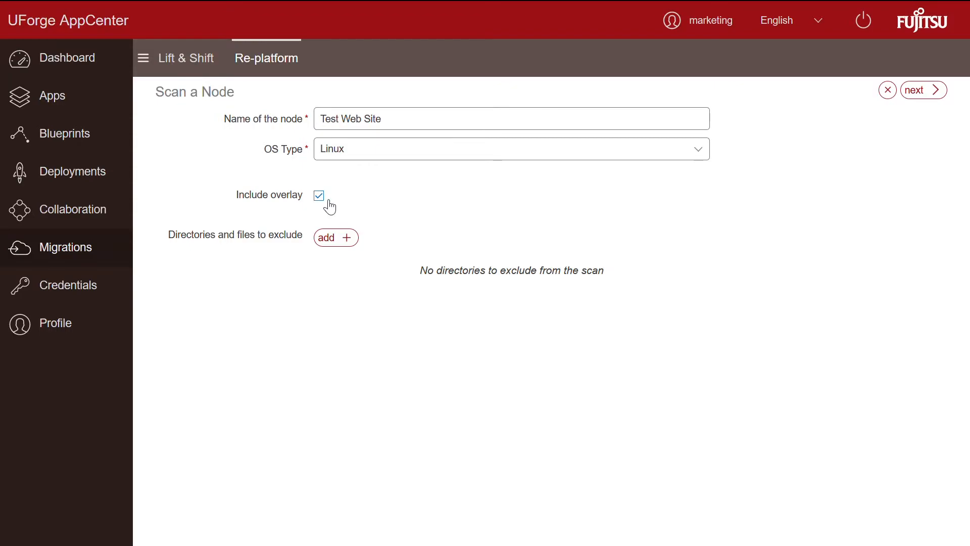
{"action": "left_click", "coordinate": [334, 242]}
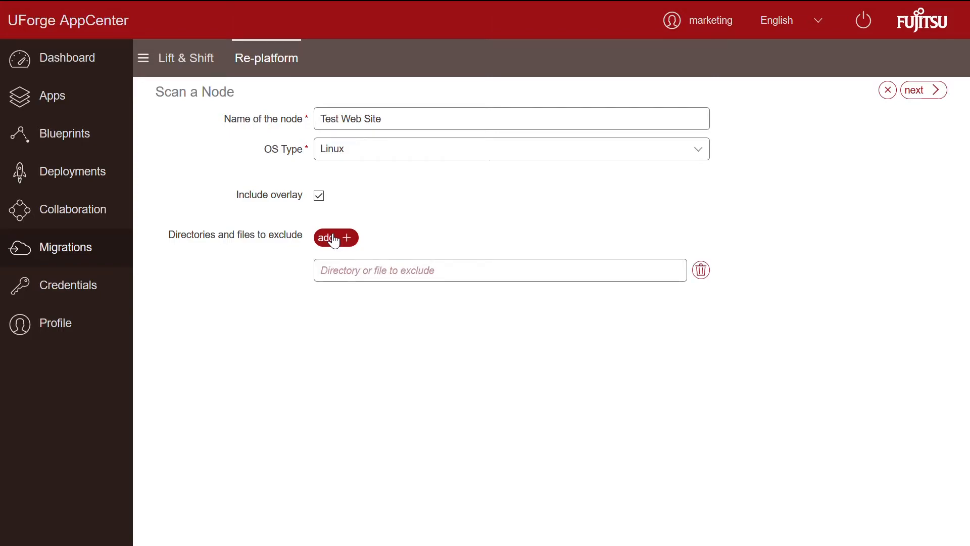
{"action": "left_click", "coordinate": [709, 270]}
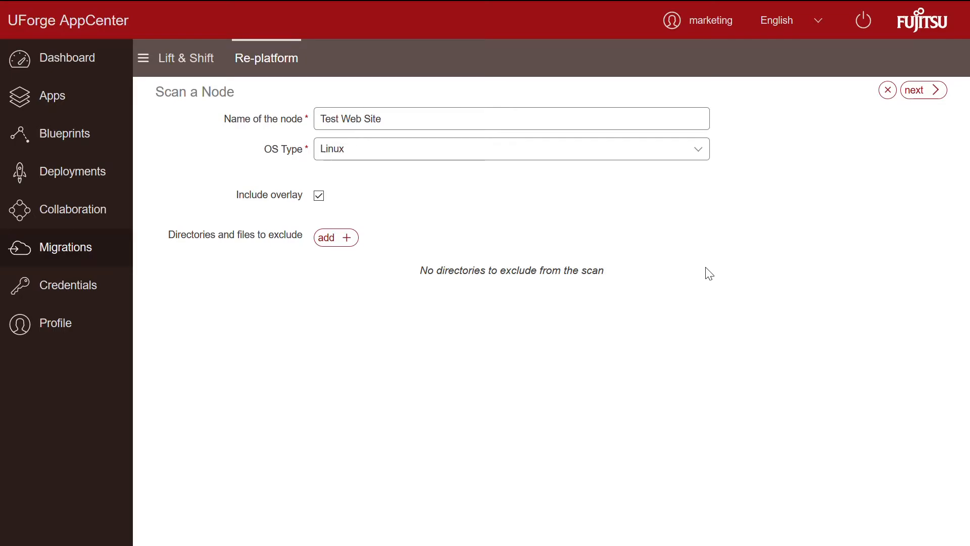
{"action": "left_click", "coordinate": [926, 103]}
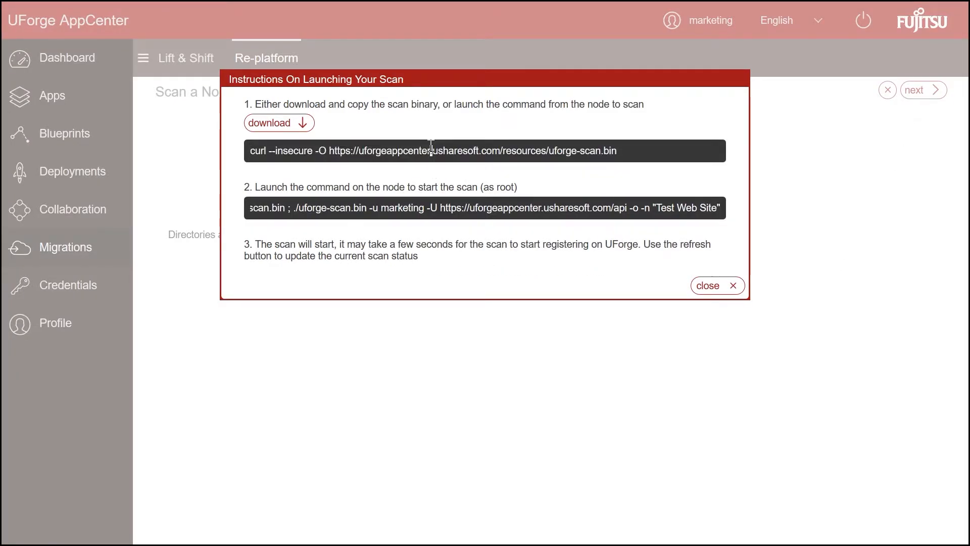
Step: Select the curl command that downloads the scan binary from the instructions
{"action": "left_click", "coordinate": [431, 148]}
{"action": "key", "text": "ctrl+c"}
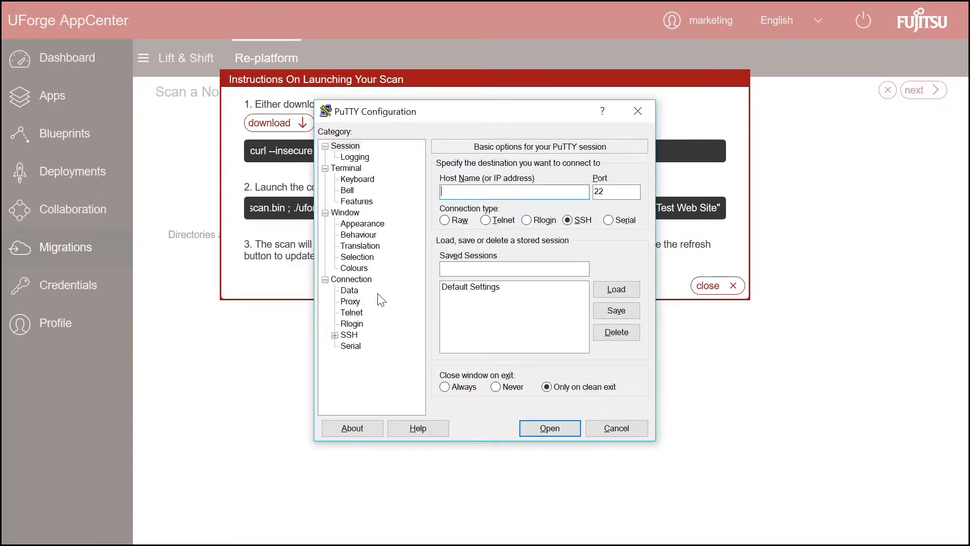
Step: Log into 10.1.2.190 as root over SSH and download the scan binary with curl
{"action": "type", "text": "10.1.2.190"}
{"action": "left_click", "coordinate": [561, 426]}
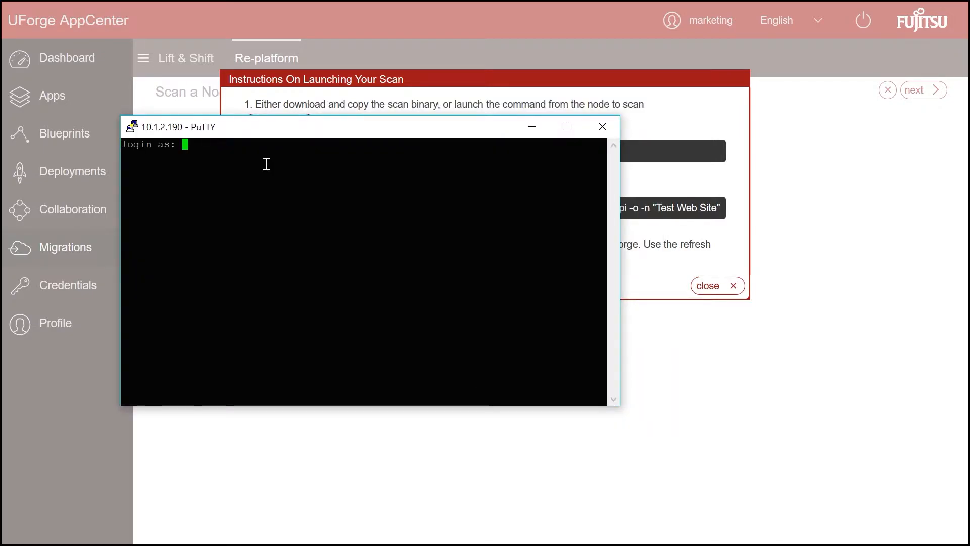
{"action": "type", "text": "root"}
{"action": "key", "text": "Return"}
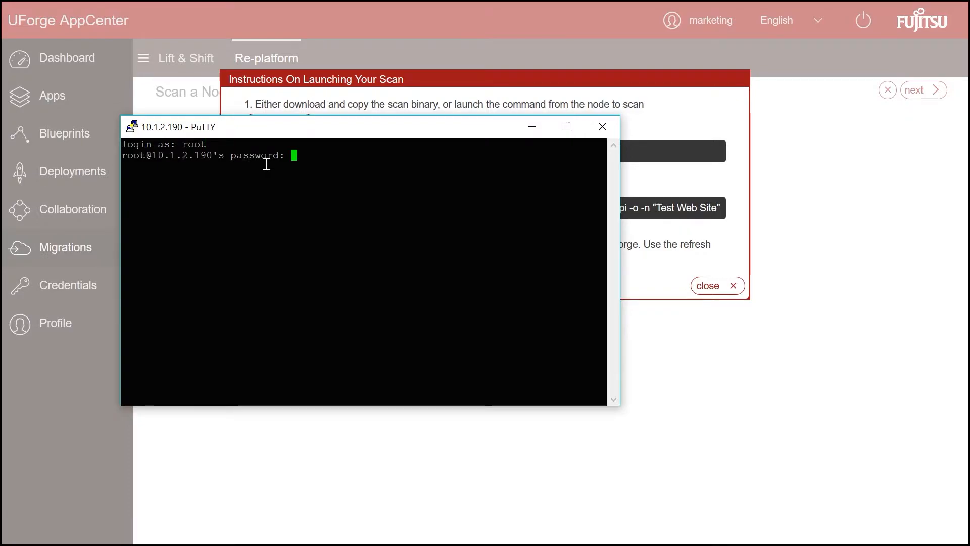
{"action": "key", "text": "Return"}
{"action": "right_click", "coordinate": [259, 175]}
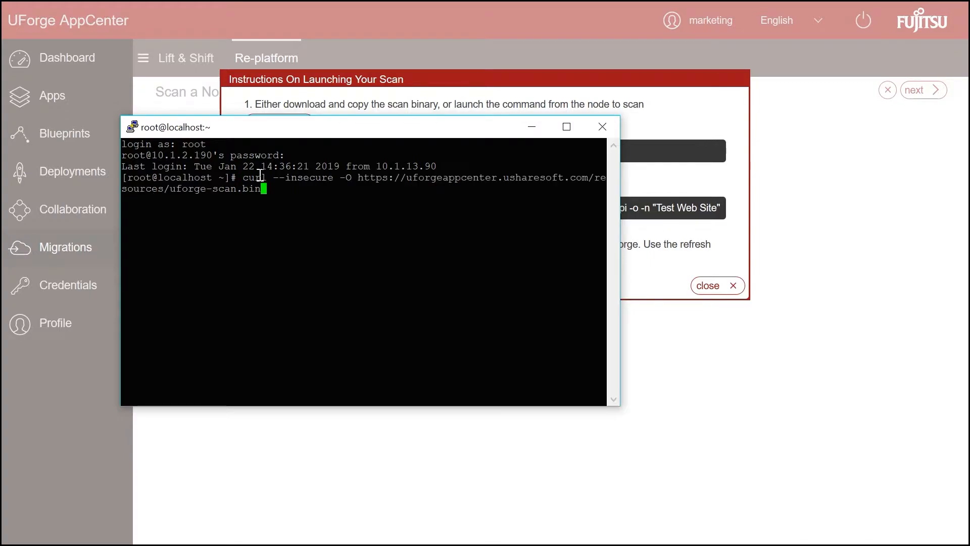
{"action": "key", "text": "Return"}
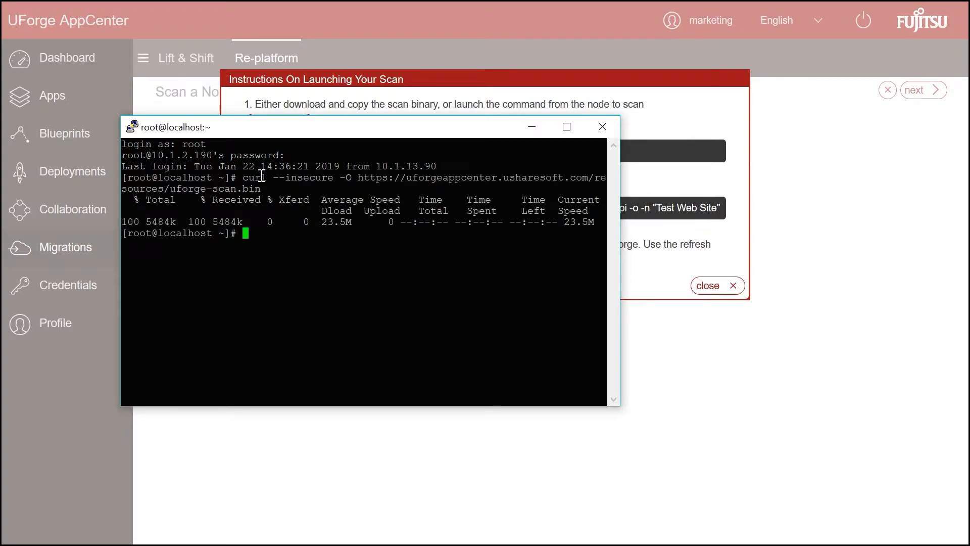
Step: Run the uforge-scan.bin launch command with the UForge password, then close the instructions
{"action": "left_click", "coordinate": [655, 83]}
{"action": "left_click", "coordinate": [471, 206]}
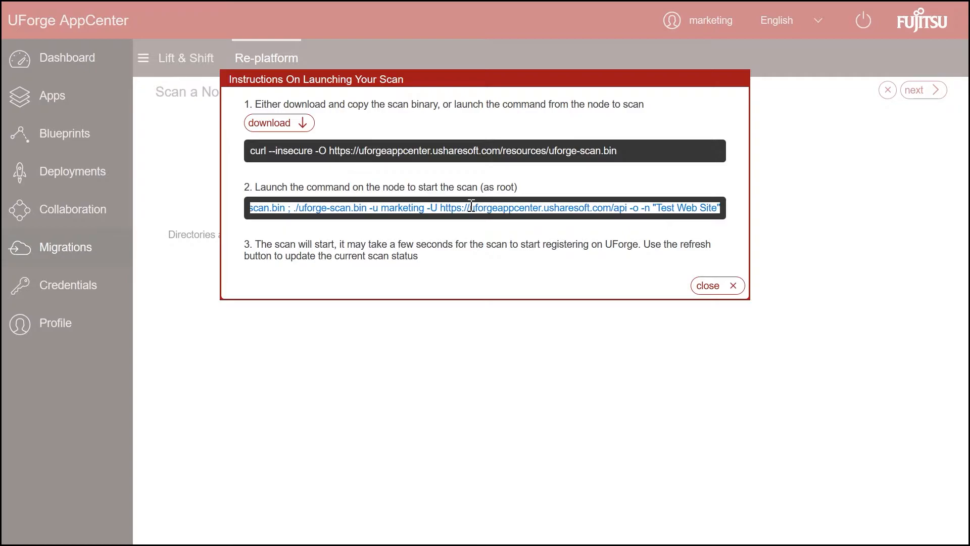
{"action": "key", "text": "alt+Tab"}
{"action": "right_click", "coordinate": [305, 250]}
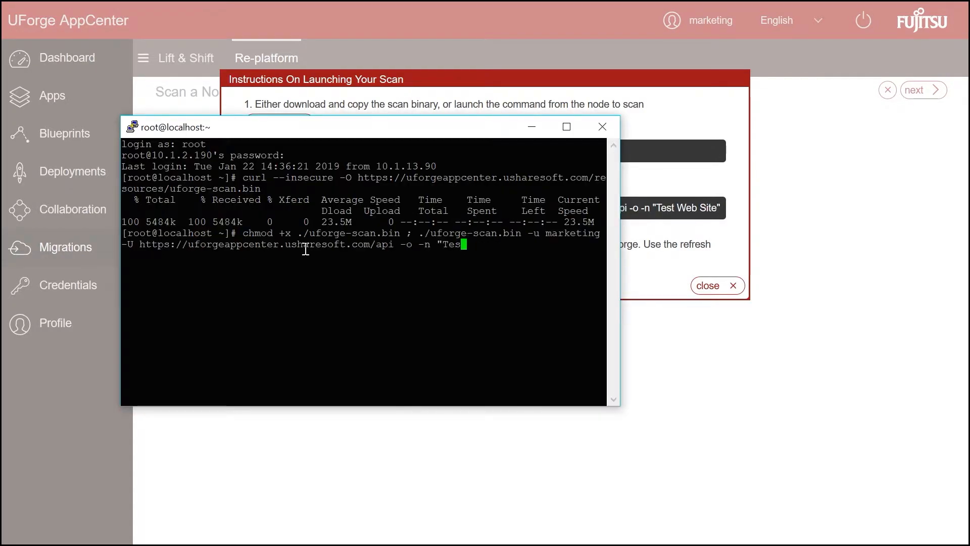
{"action": "key", "text": "Return"}
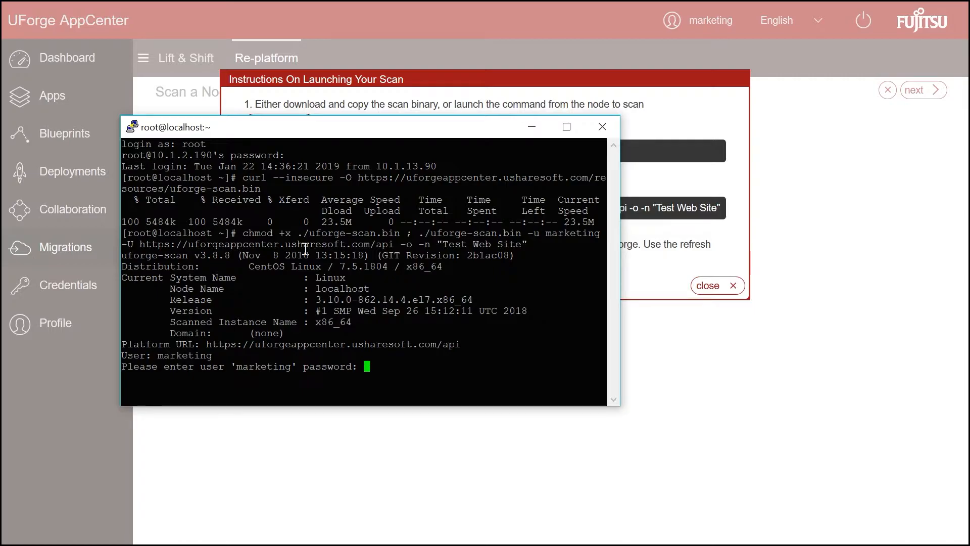
{"action": "key", "text": "Return"}
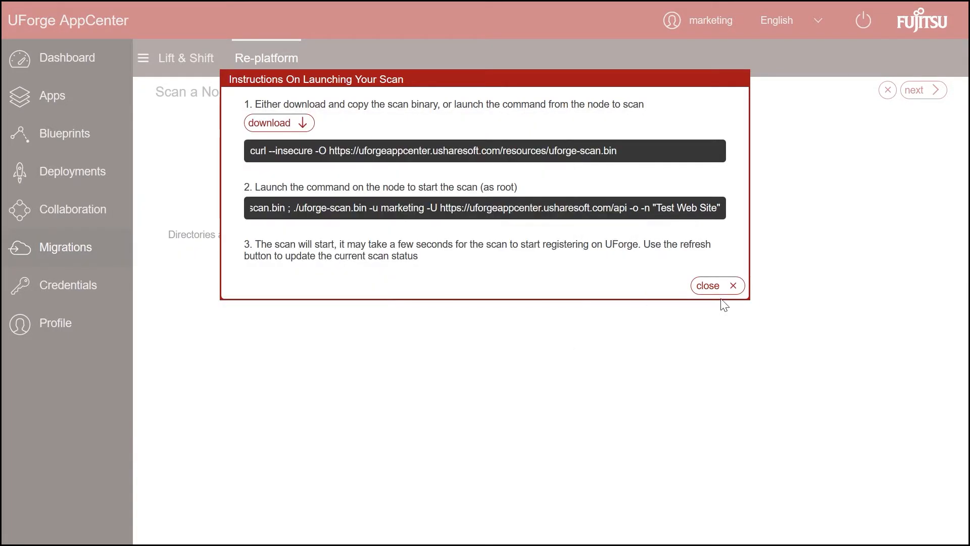
{"action": "left_click", "coordinate": [726, 286]}
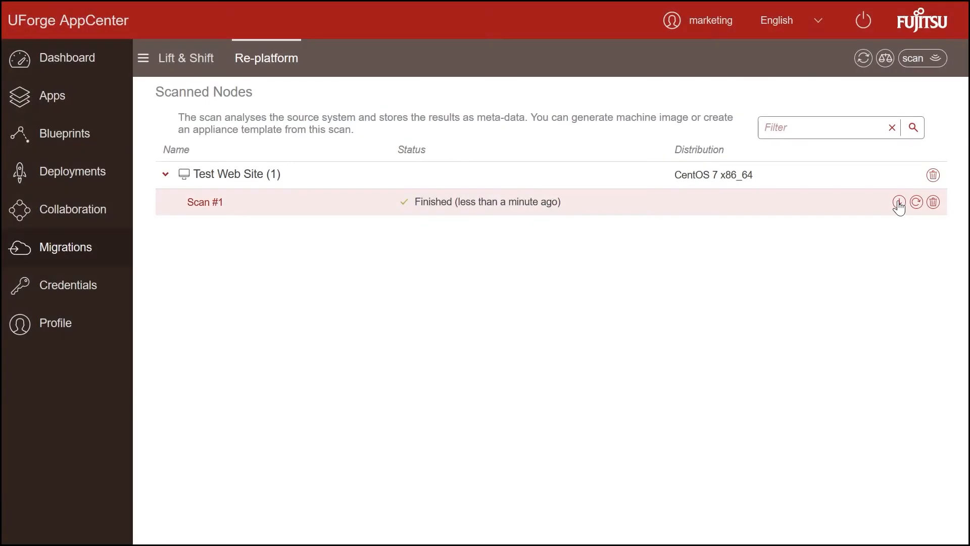
Step: Import Scan #1 as the appliance 'Web Site Migration', version 0.1
{"action": "left_click", "coordinate": [897, 206]}
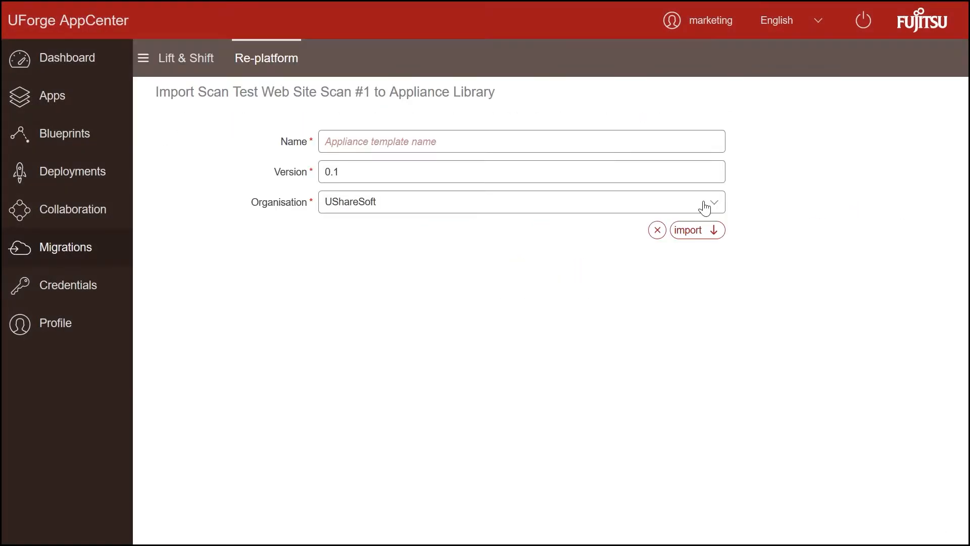
{"action": "left_click", "coordinate": [456, 146]}
{"action": "type", "text": "Web Site Migration"}
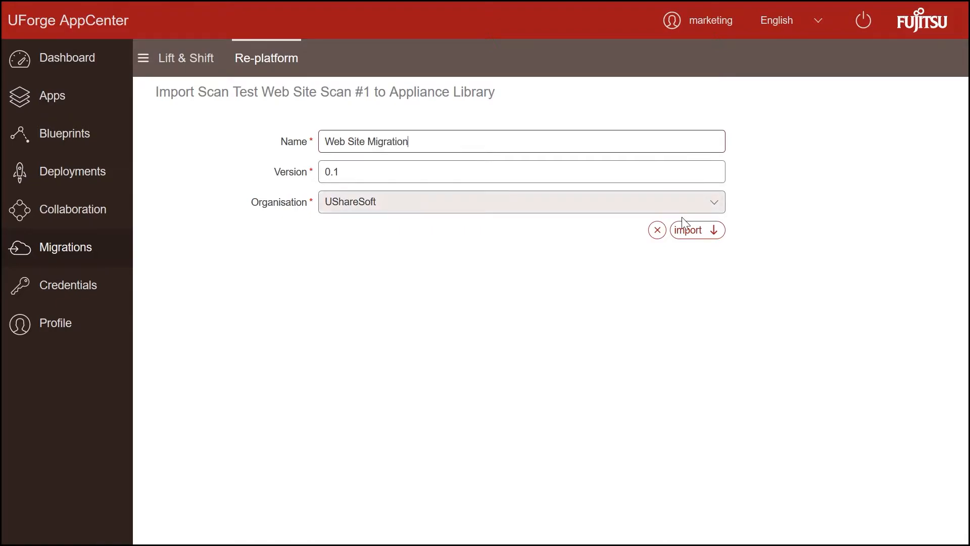
{"action": "left_click", "coordinate": [688, 228]}
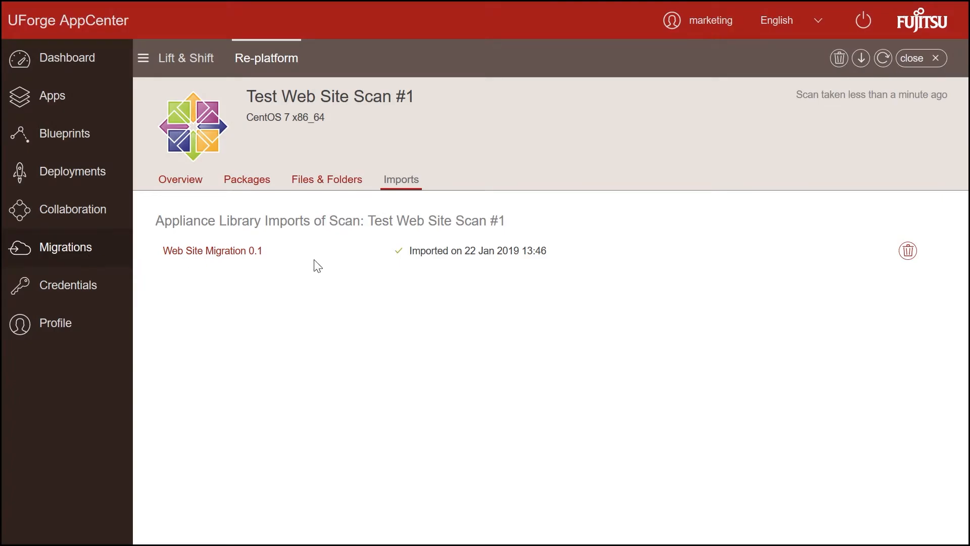
Step: Review Web Site Migration 0.1's OS Profile and My Software, then view its Updates timeline
{"action": "left_click", "coordinate": [242, 251]}
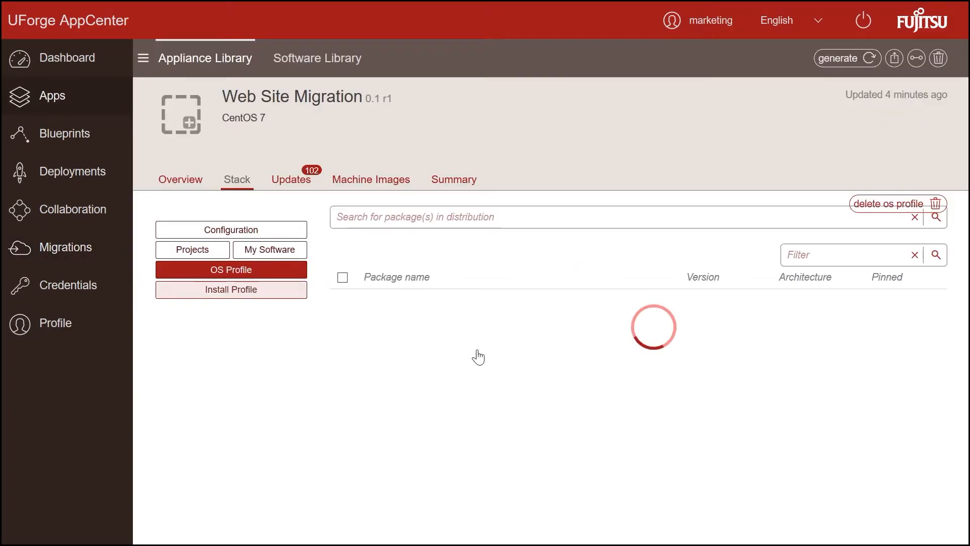
{"action": "scroll", "coordinate": [478, 350], "scroll_direction": "down", "scroll_amount": 9}
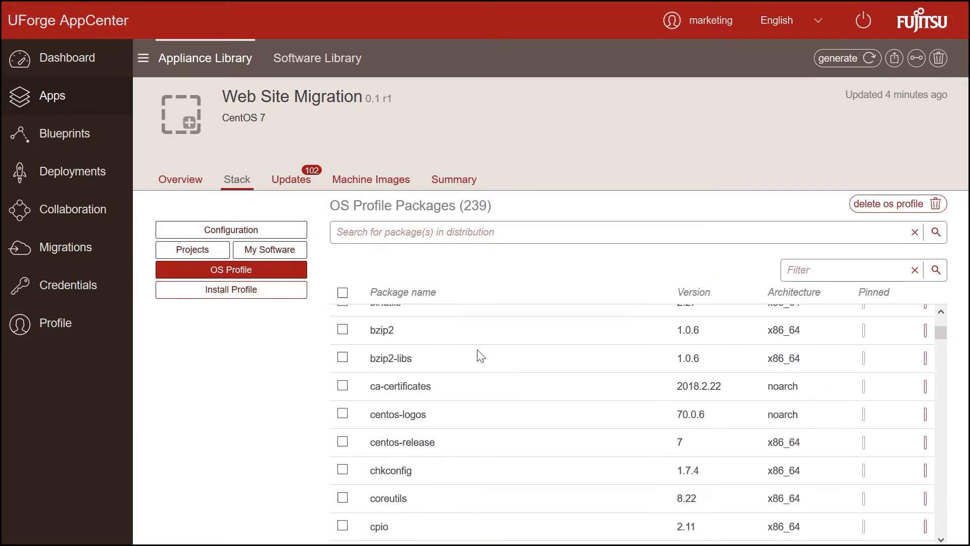
{"action": "scroll", "coordinate": [477, 350], "scroll_direction": "up", "scroll_amount": 6}
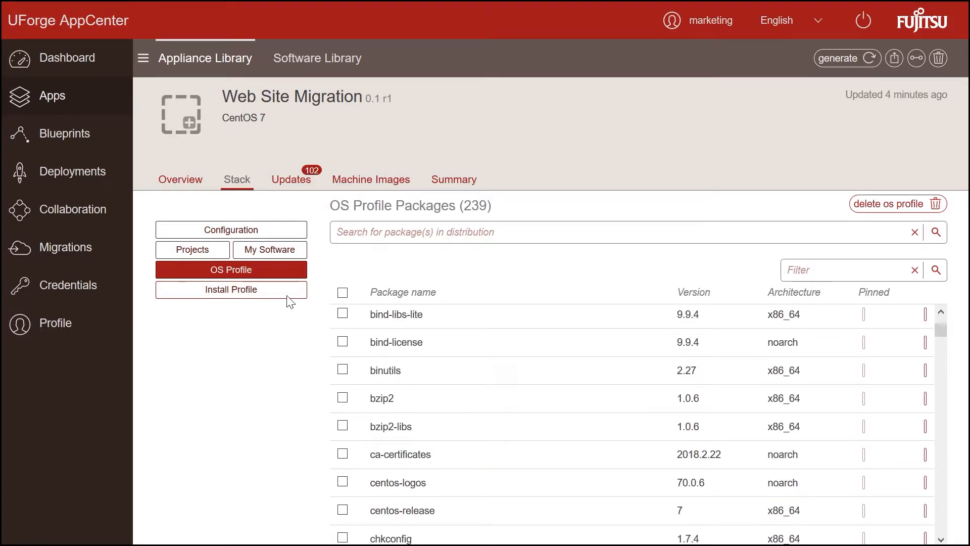
{"action": "left_click", "coordinate": [269, 255]}
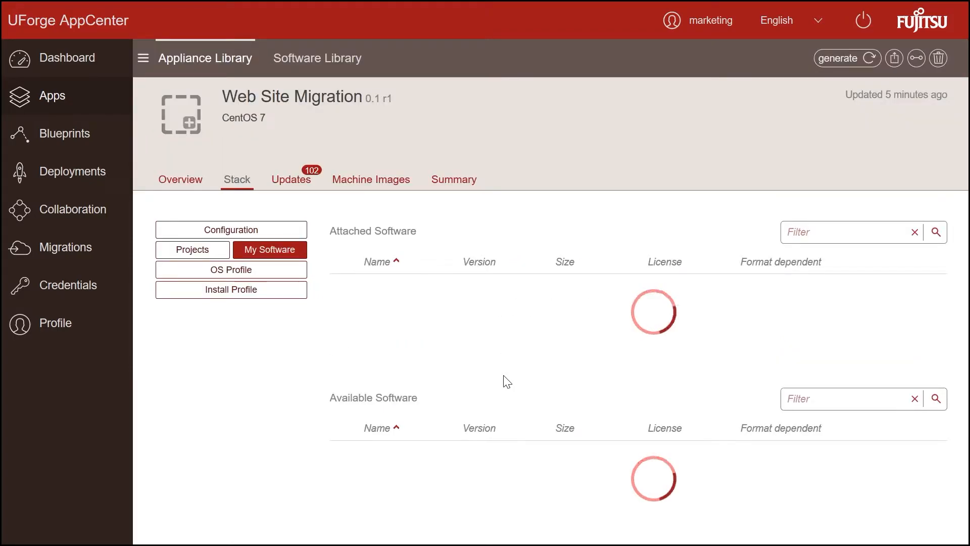
{"action": "scroll", "coordinate": [484, 469], "scroll_direction": "down", "scroll_amount": 5}
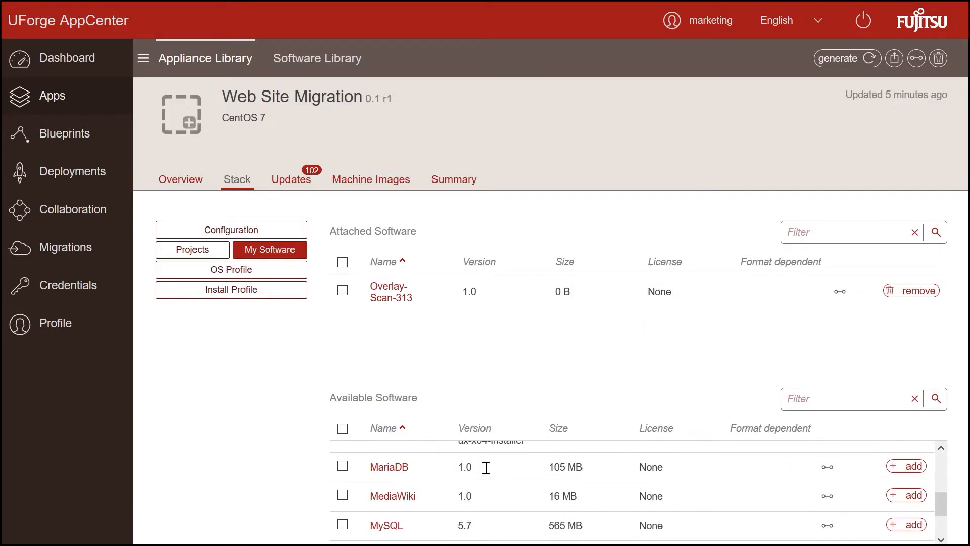
{"action": "scroll", "coordinate": [475, 480], "scroll_direction": "up", "scroll_amount": 6}
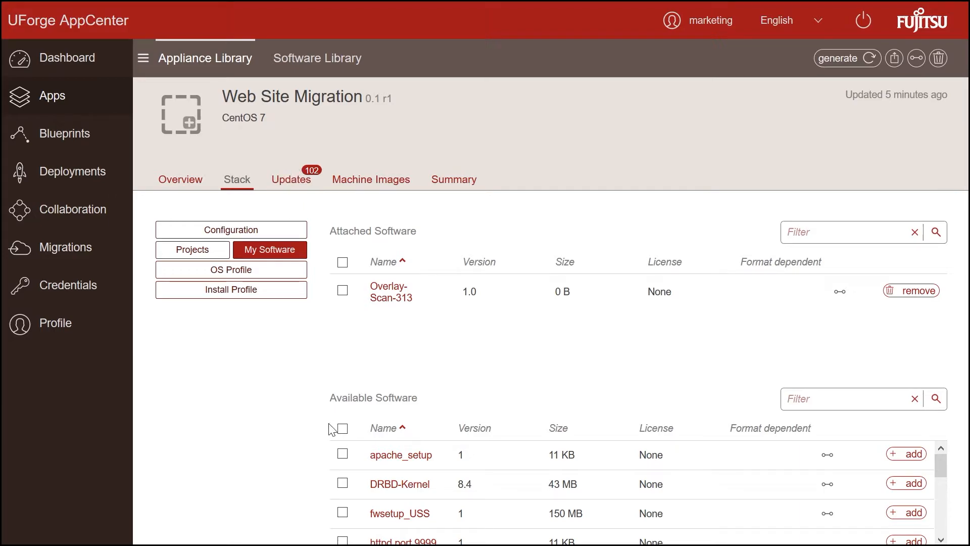
{"action": "left_click", "coordinate": [299, 185]}
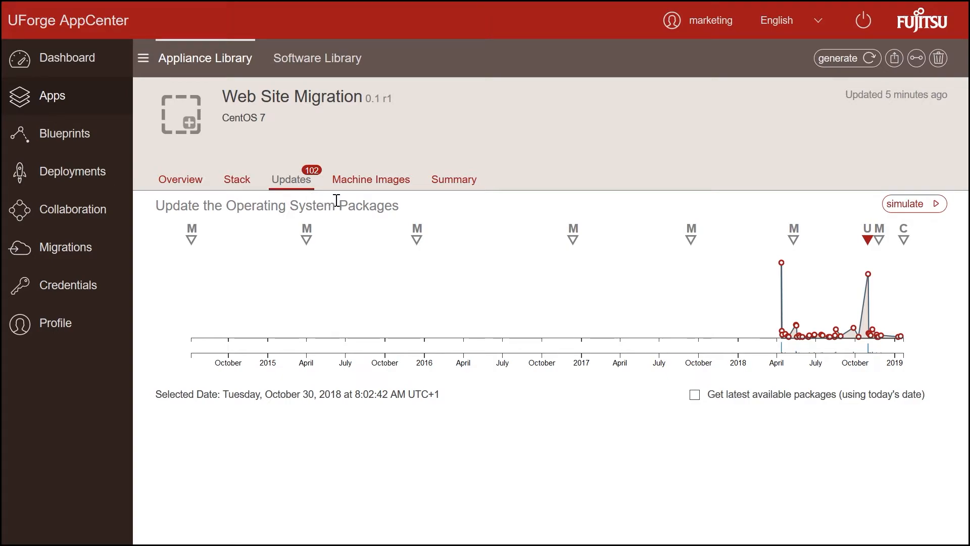
Step: Simulate and apply all 102 OS package updates using the latest available packages
{"action": "mouse_move", "coordinate": [415, 226]}
{"action": "left_click", "coordinate": [694, 396]}
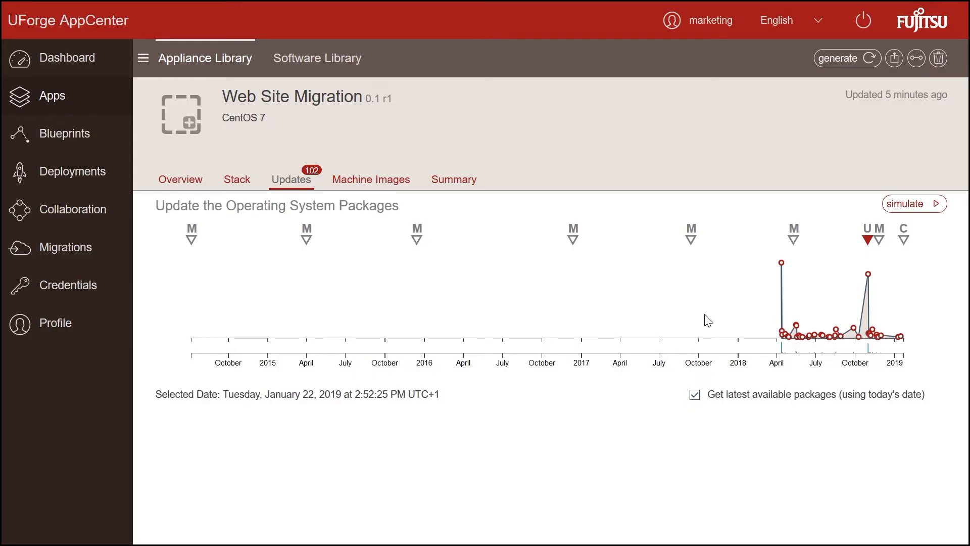
{"action": "left_click", "coordinate": [909, 203]}
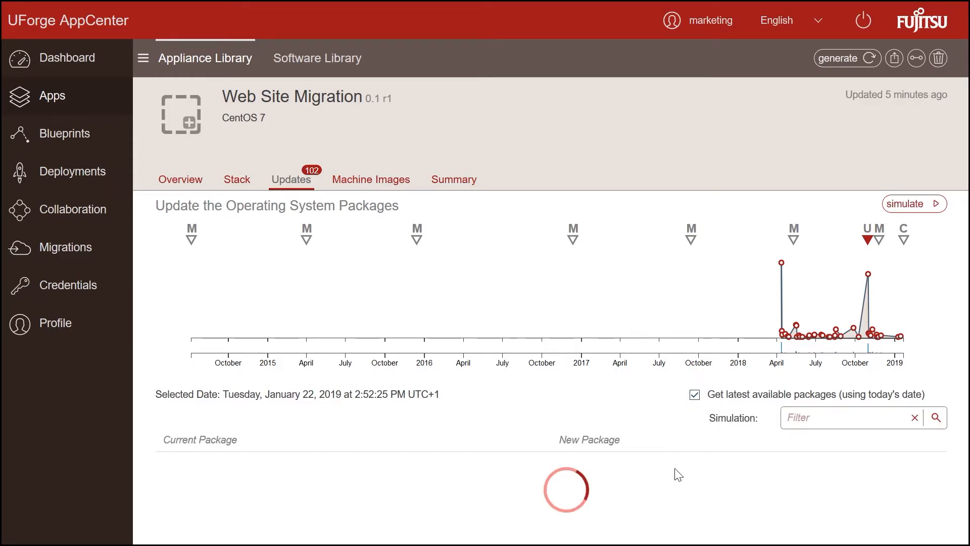
{"action": "scroll", "coordinate": [674, 471], "scroll_direction": "up", "scroll_amount": 10}
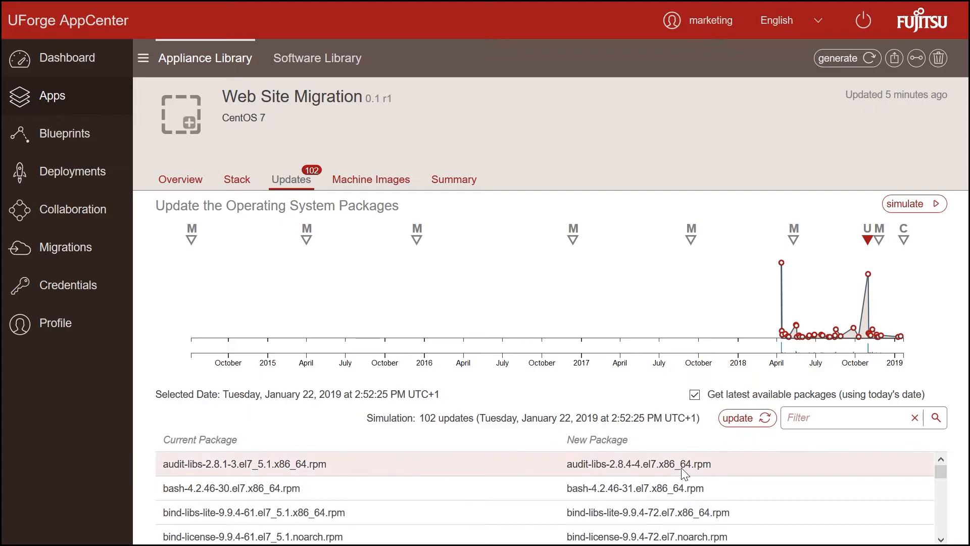
{"action": "left_click", "coordinate": [740, 417]}
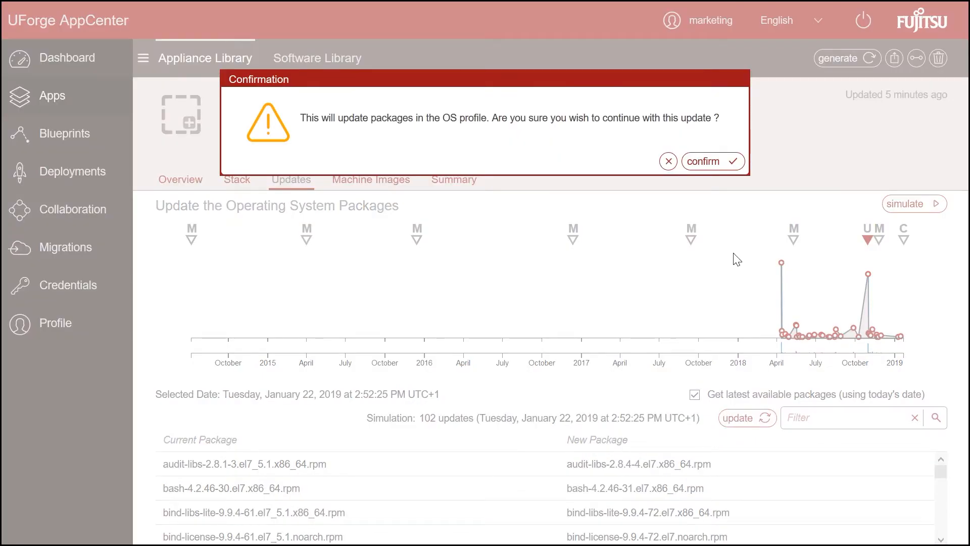
{"action": "left_click", "coordinate": [717, 159]}
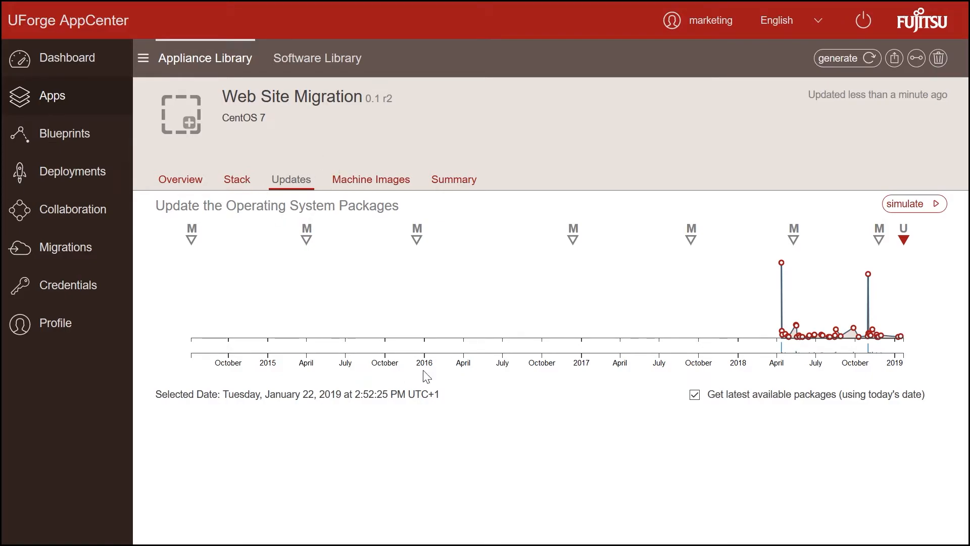
{"action": "left_click", "coordinate": [237, 180]}
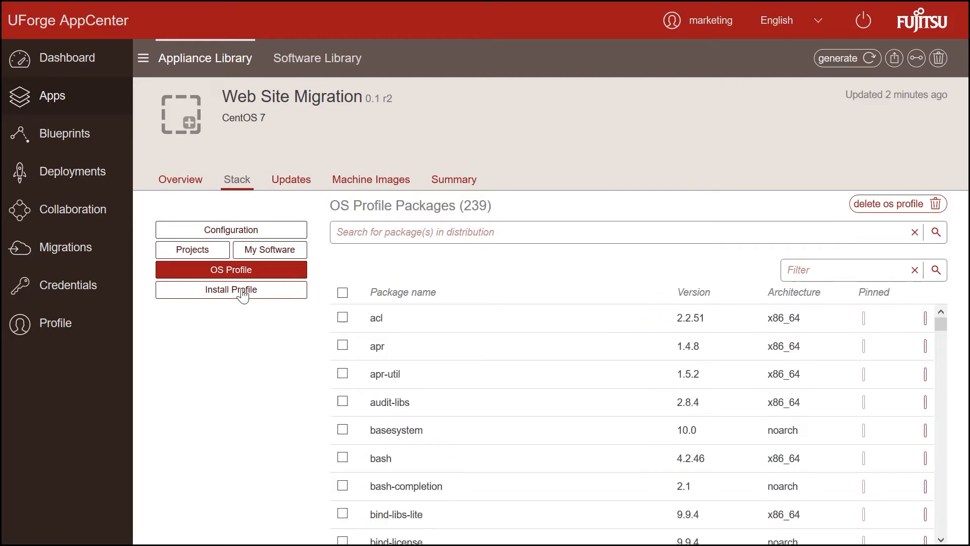
{"action": "left_click", "coordinate": [247, 296]}
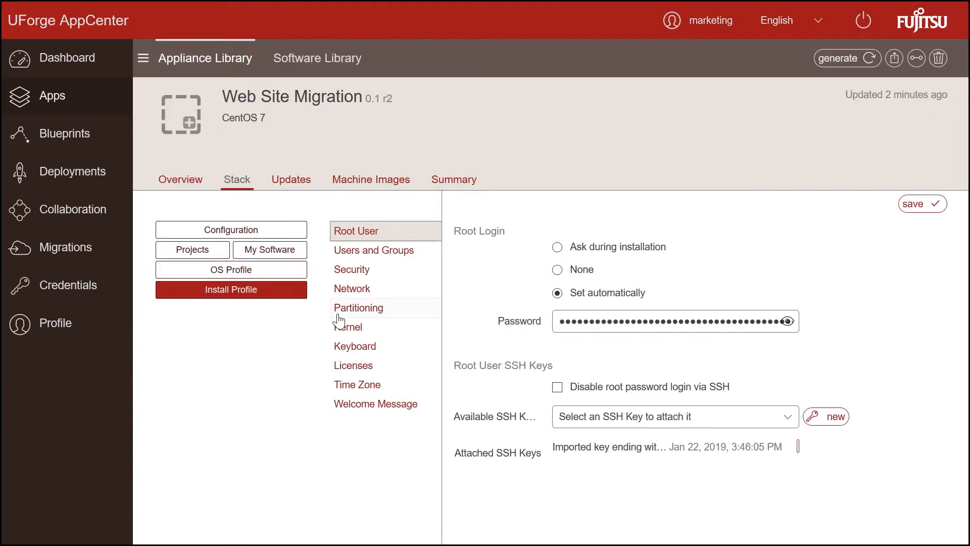
Step: Set the install profile's licenses to 'Accept all licenses automatically' and save
{"action": "left_click", "coordinate": [341, 364]}
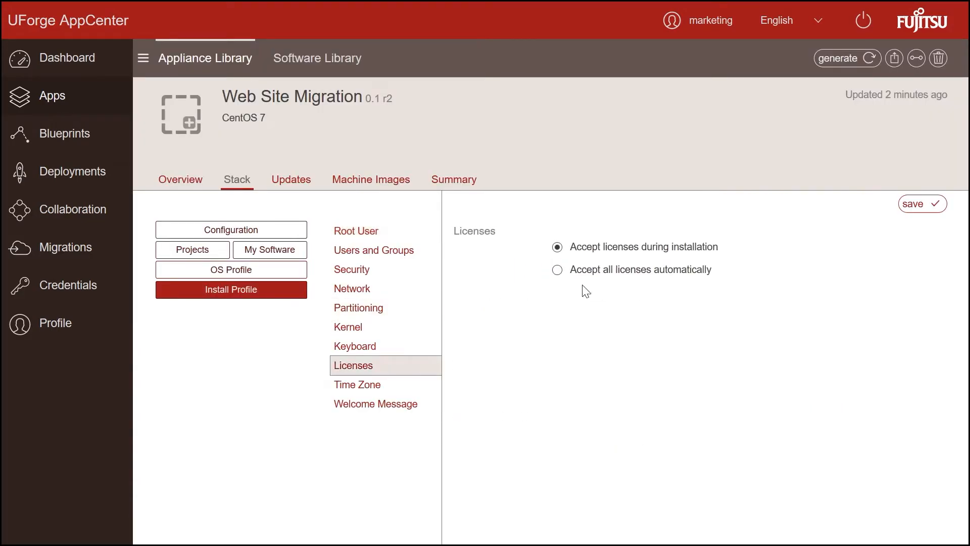
{"action": "left_click", "coordinate": [558, 271]}
{"action": "left_click", "coordinate": [915, 205]}
{"action": "left_click", "coordinate": [830, 59]}
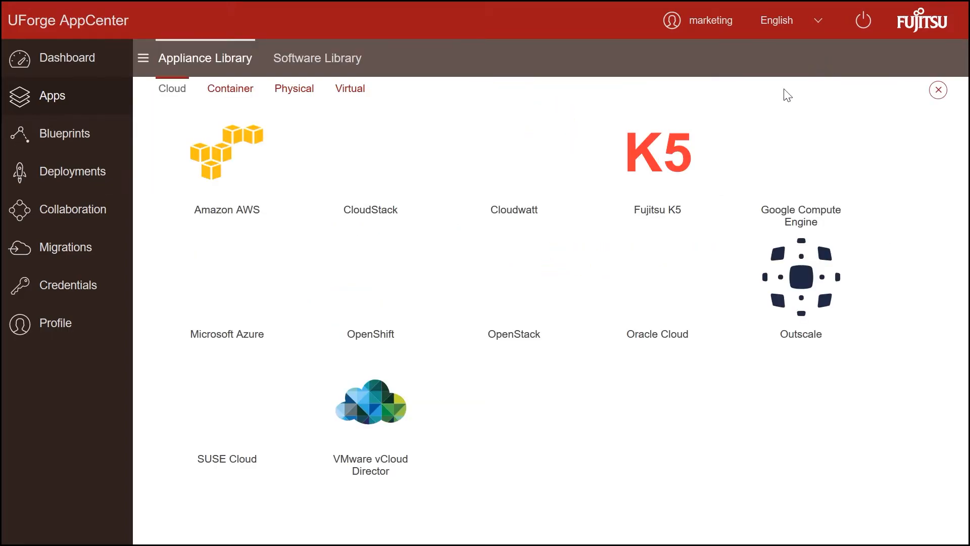
Step: Pick Microsoft Azure from the cloud formats and generate the machine image
{"action": "left_click", "coordinate": [246, 97]}
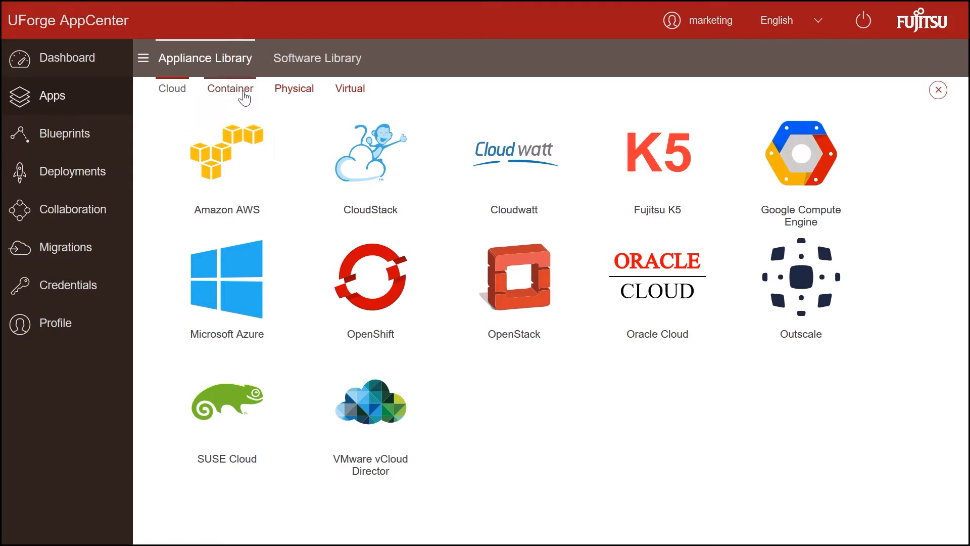
{"action": "left_click", "coordinate": [280, 93]}
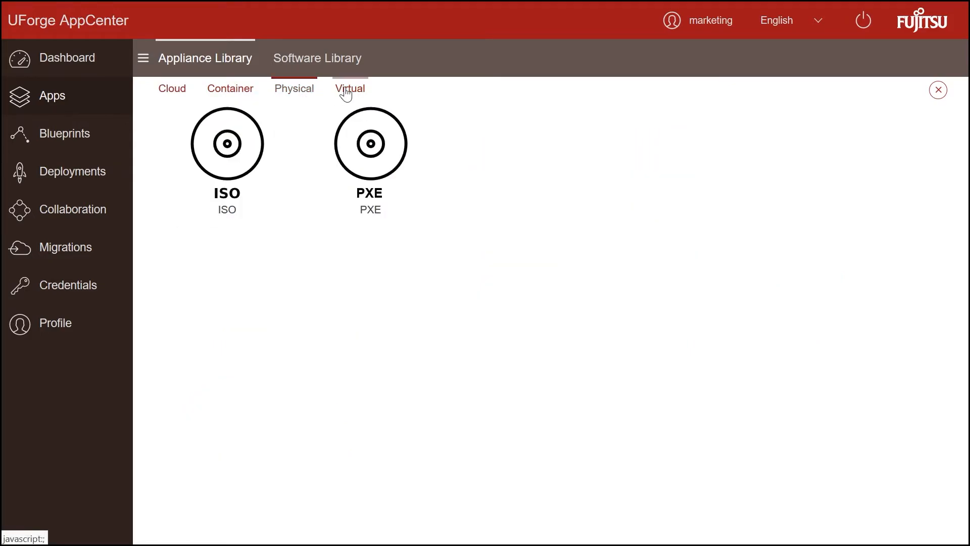
{"action": "left_click", "coordinate": [346, 93]}
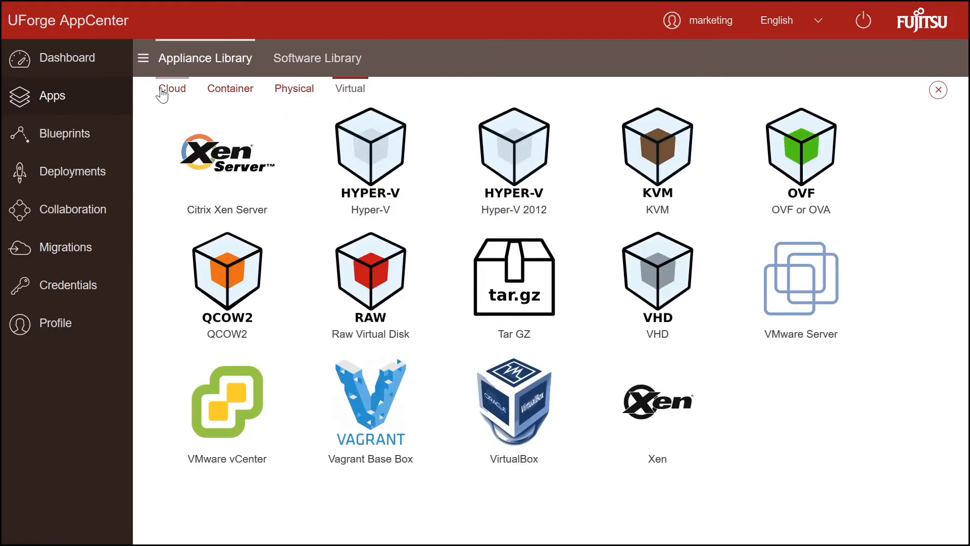
{"action": "left_click", "coordinate": [162, 95]}
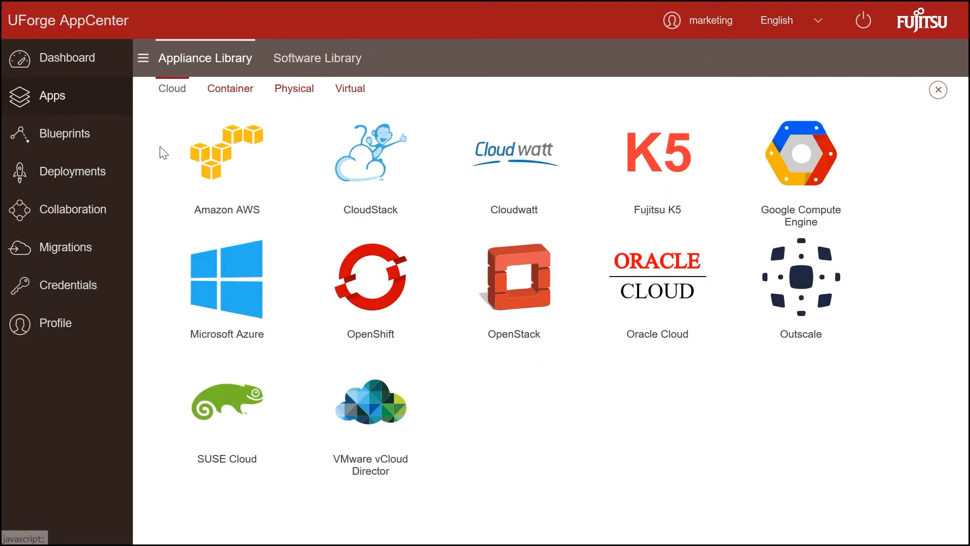
{"action": "left_click", "coordinate": [211, 269]}
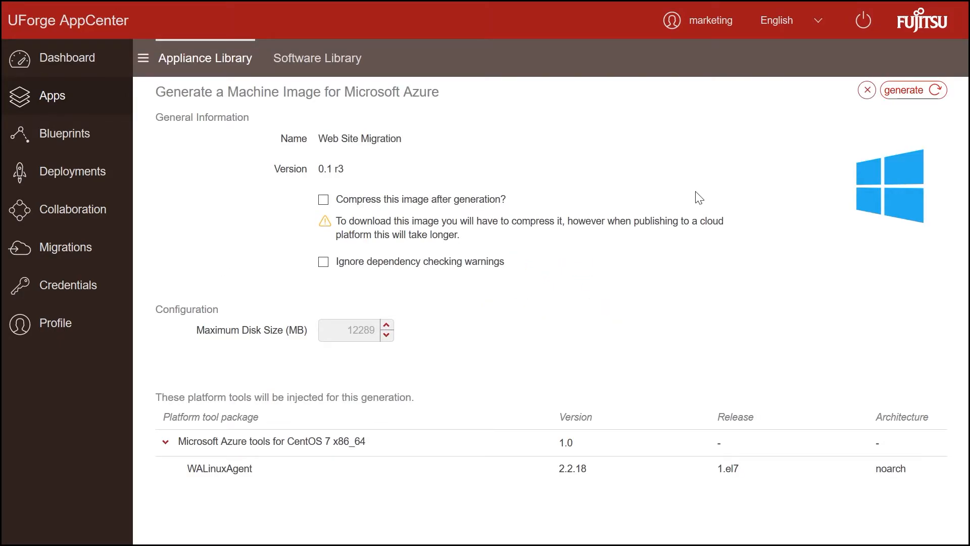
{"action": "left_click", "coordinate": [897, 95]}
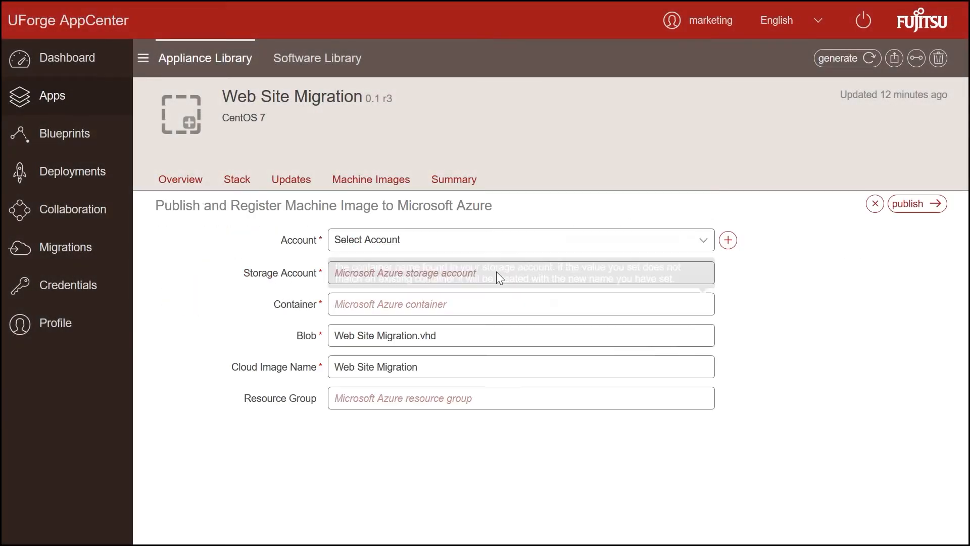
Step: Publish to Azure with the chosen account, storage account, container and cloud image name 'websitemigration'
{"action": "left_click", "coordinate": [480, 240]}
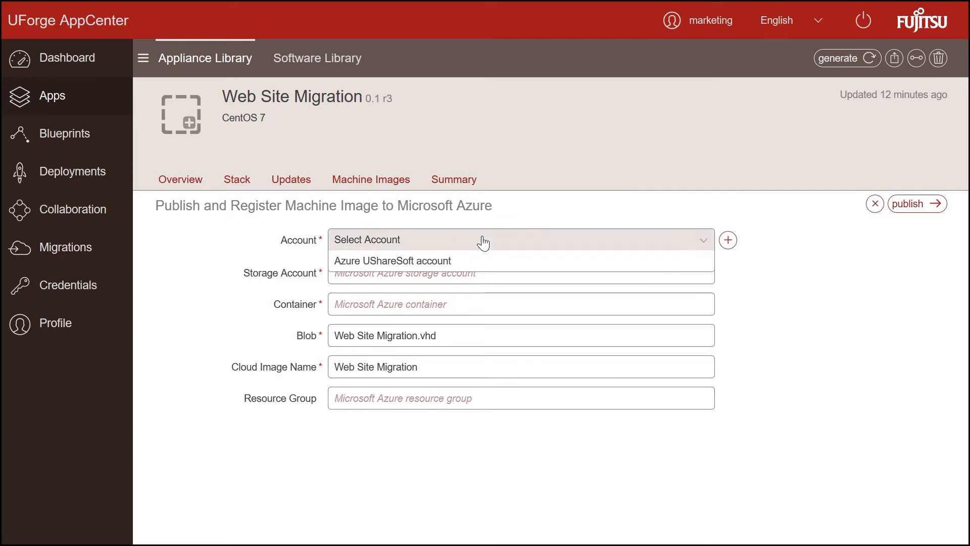
{"action": "left_click", "coordinate": [444, 263]}
{"action": "left_click", "coordinate": [413, 273]}
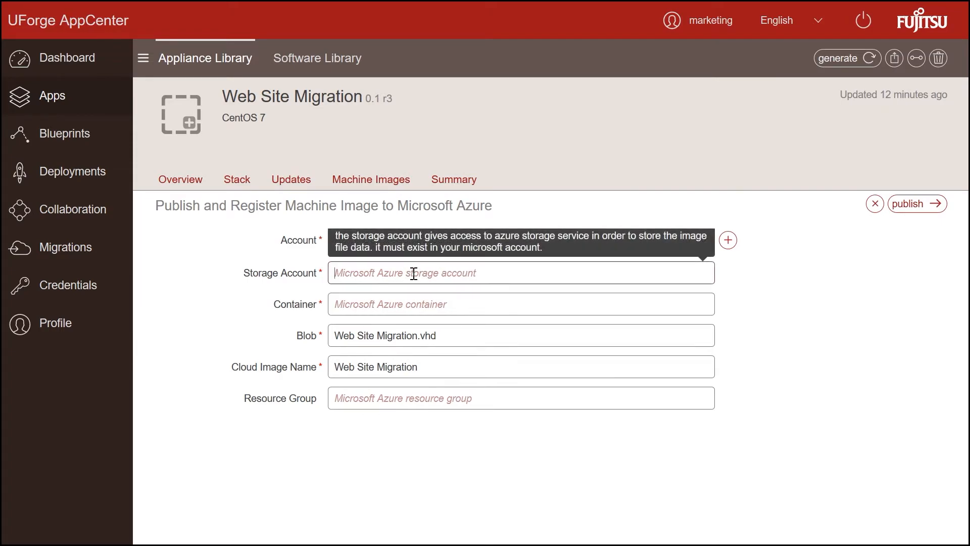
{"action": "type", "text": "usharesoft"}
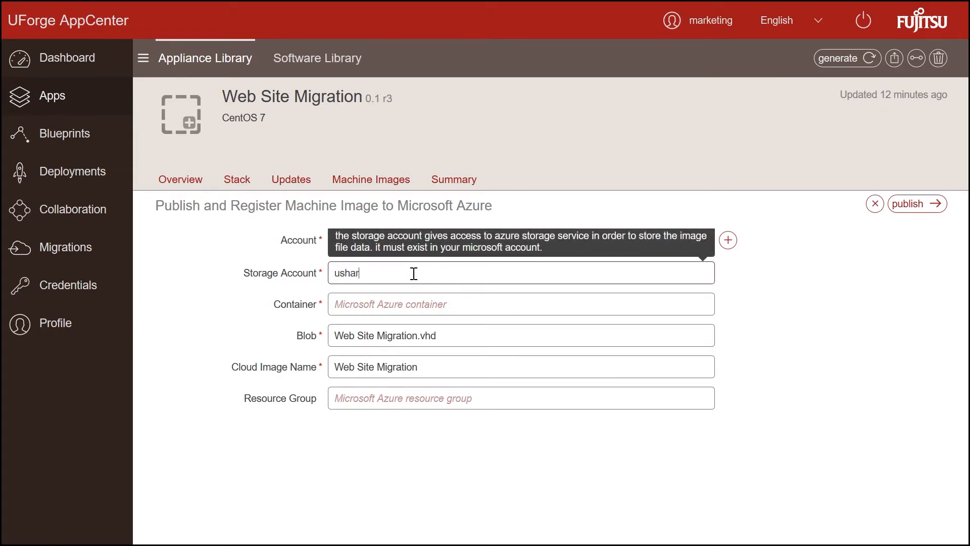
{"action": "left_click", "coordinate": [393, 305]}
{"action": "type", "text": "u"}
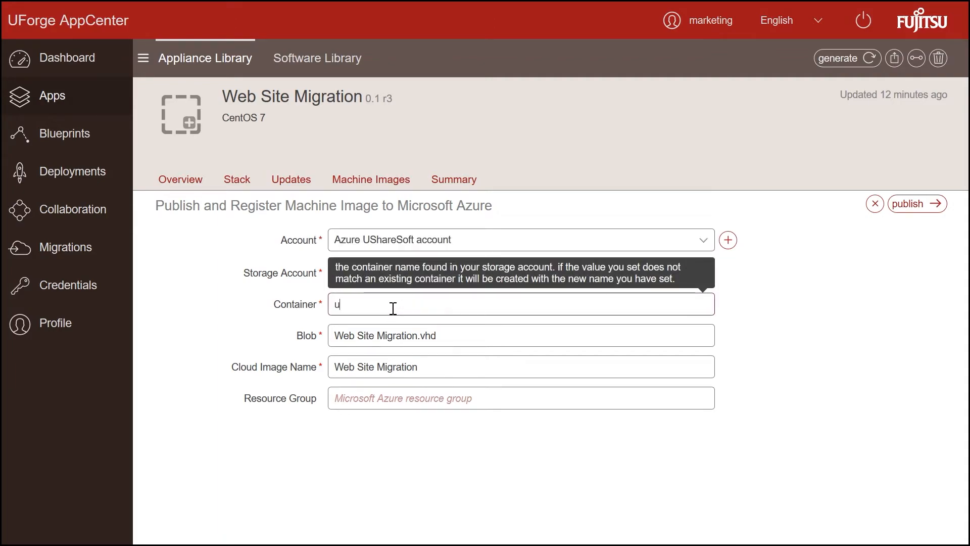
{"action": "type", "text": "sharesoft"}
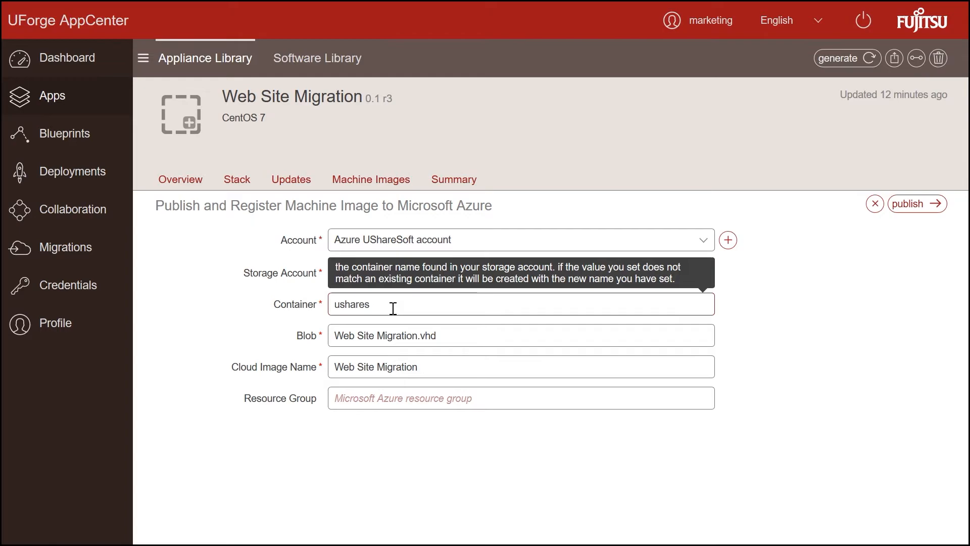
{"action": "triple_click", "coordinate": [423, 365]}
{"action": "type", "text": "websitemigration"}
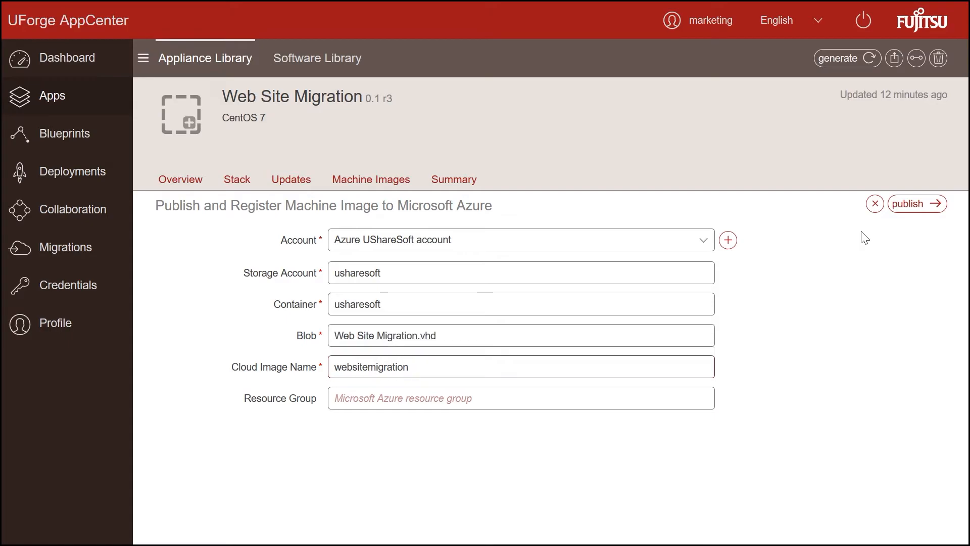
{"action": "left_click", "coordinate": [909, 205]}
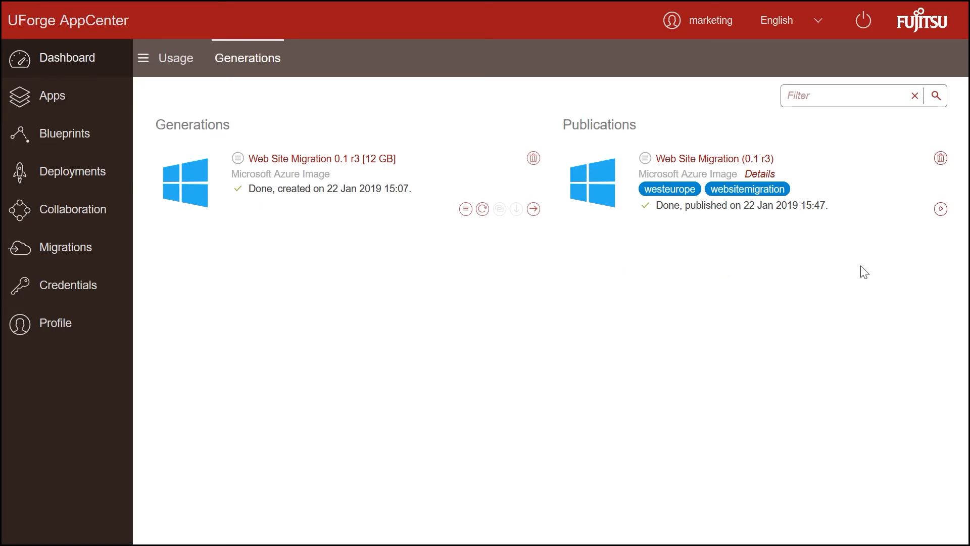
Step: Name the Azure instance 'websitemigration' with 4 minimum cores and 4096 MB RAM
{"action": "left_click", "coordinate": [941, 209]}
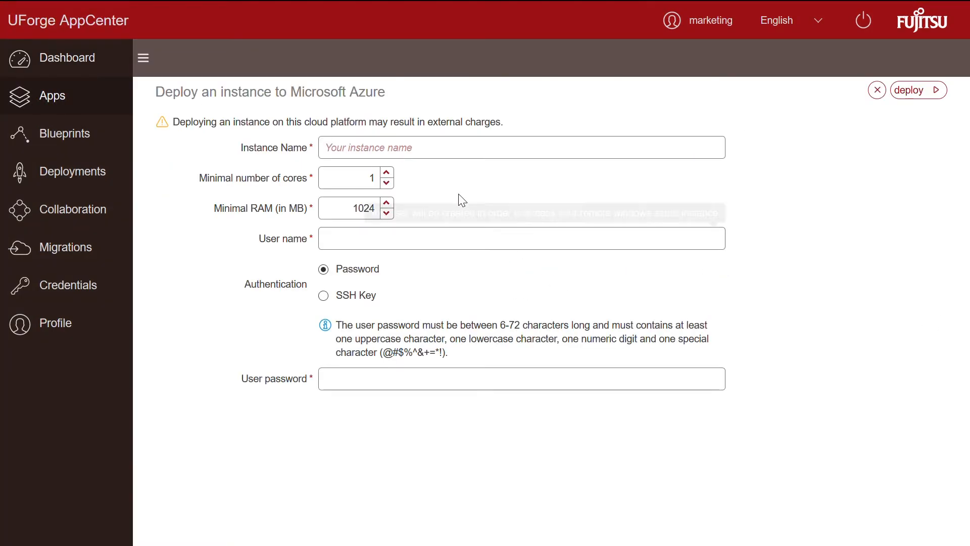
{"action": "left_click", "coordinate": [450, 154]}
{"action": "type", "text": "webs"}
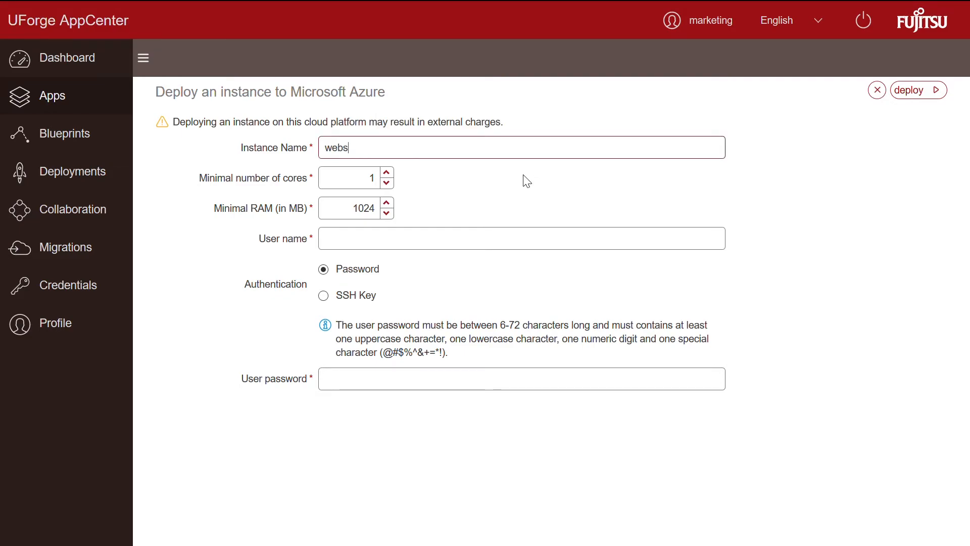
{"action": "type", "text": "itemigration"}
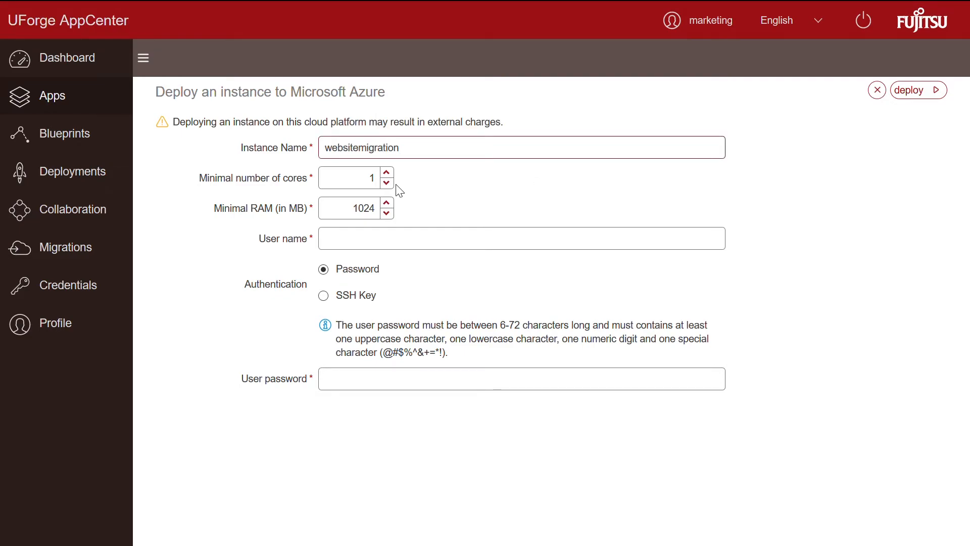
{"action": "left_click", "coordinate": [386, 173]}
{"action": "left_click", "coordinate": [386, 174]}
{"action": "left_click", "coordinate": [386, 173]}
{"action": "double_click", "coordinate": [377, 210]}
{"action": "type", "text": "4096"}
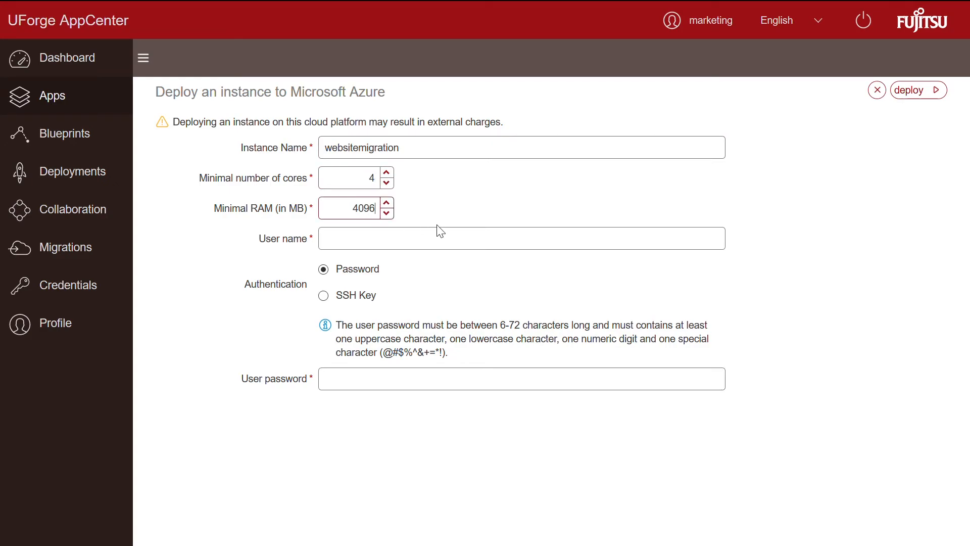
Step: Enter the login user name and password, deploy the instance, and switch to the Azure portal
{"action": "left_click", "coordinate": [451, 253]}
{"action": "type", "text": "marketing"}
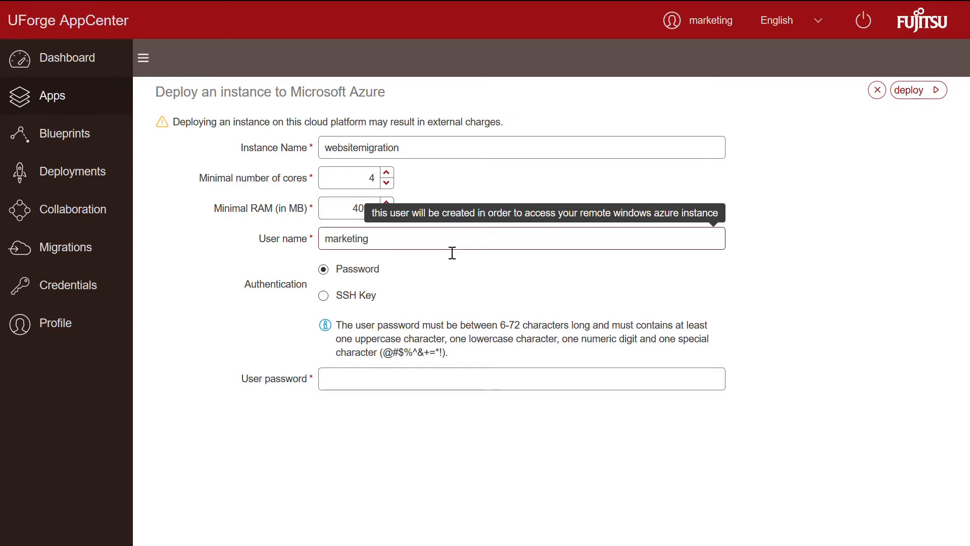
{"action": "left_click", "coordinate": [411, 382]}
{"action": "type", "text": "**********"}
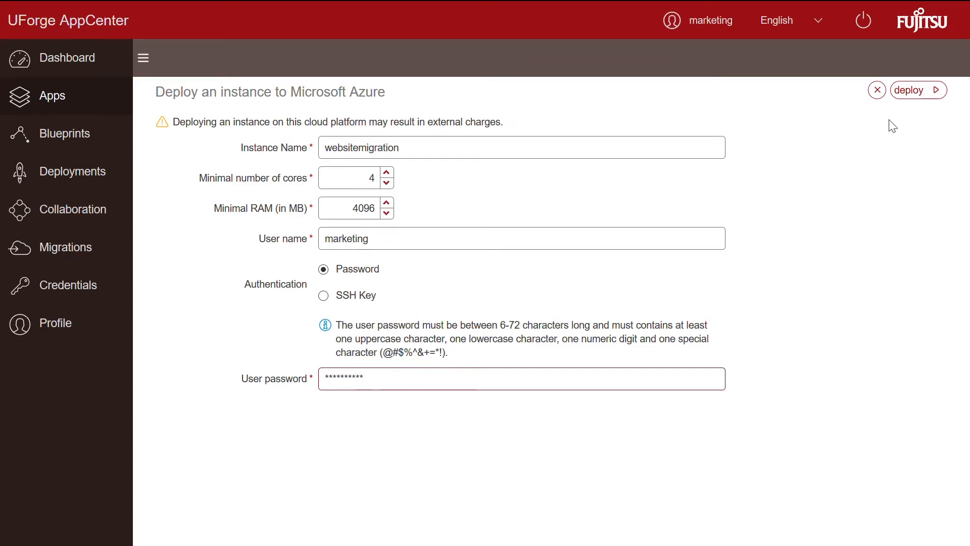
{"action": "left_click", "coordinate": [907, 94]}
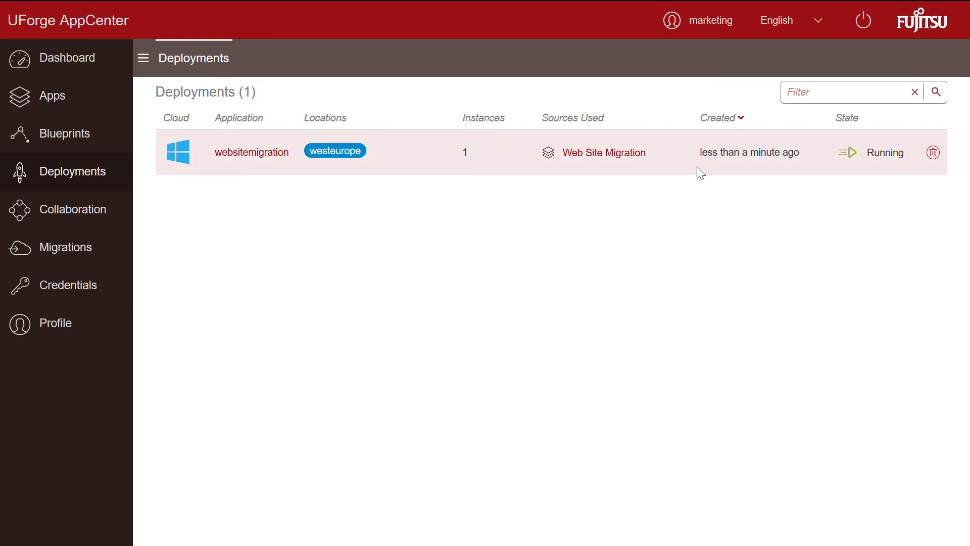
{"action": "key", "text": "ctrl+Tab"}
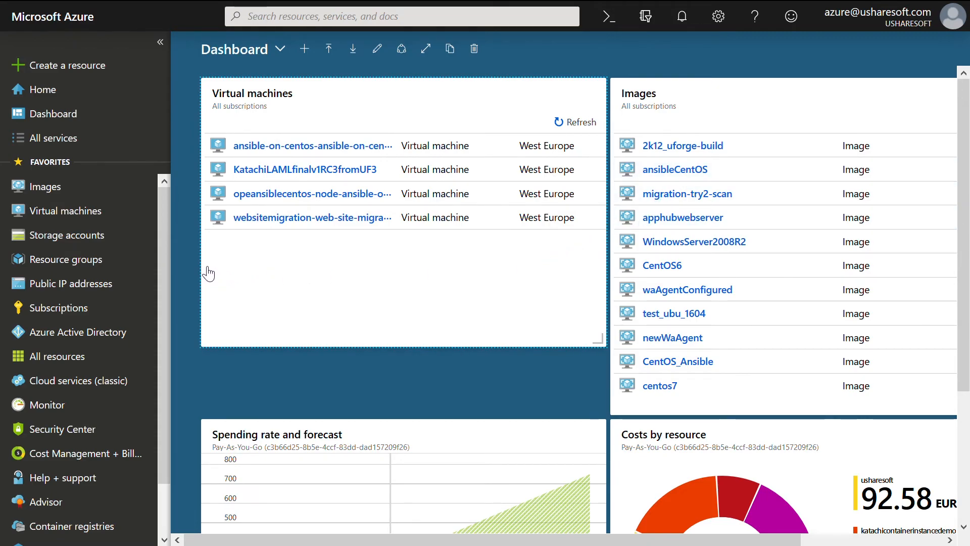
Step: Open the Networking settings of the websitemigration virtual machine in the Azure portal
{"action": "left_click", "coordinate": [80, 214]}
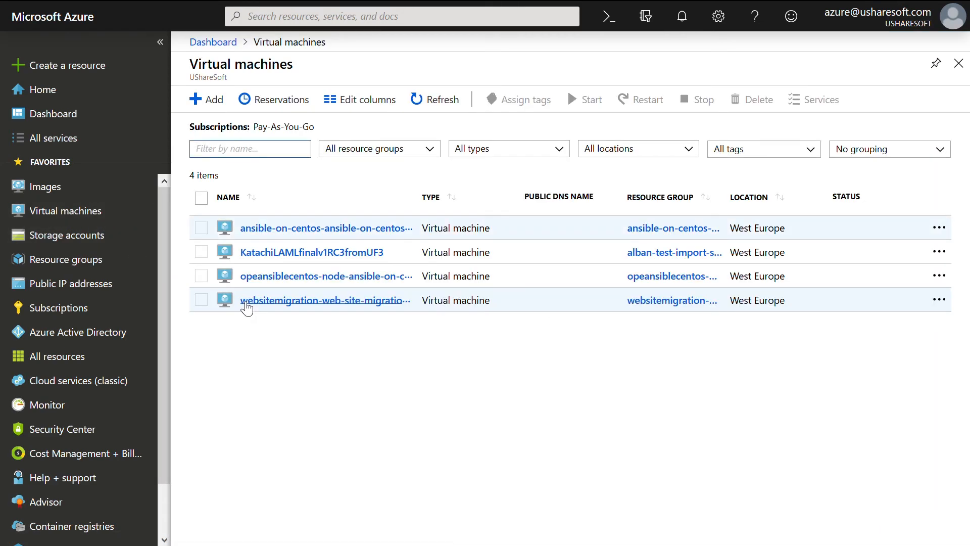
{"action": "left_click", "coordinate": [321, 301]}
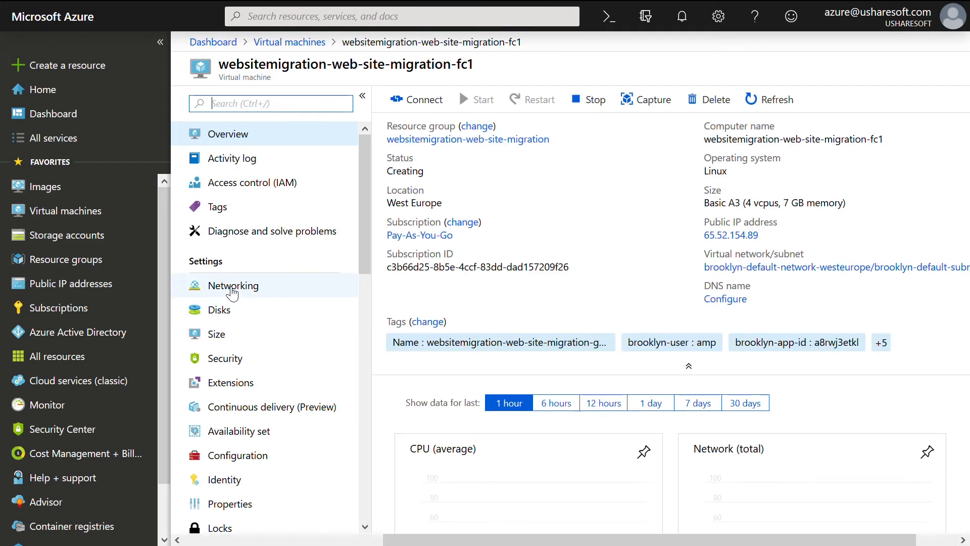
{"action": "left_click", "coordinate": [232, 287]}
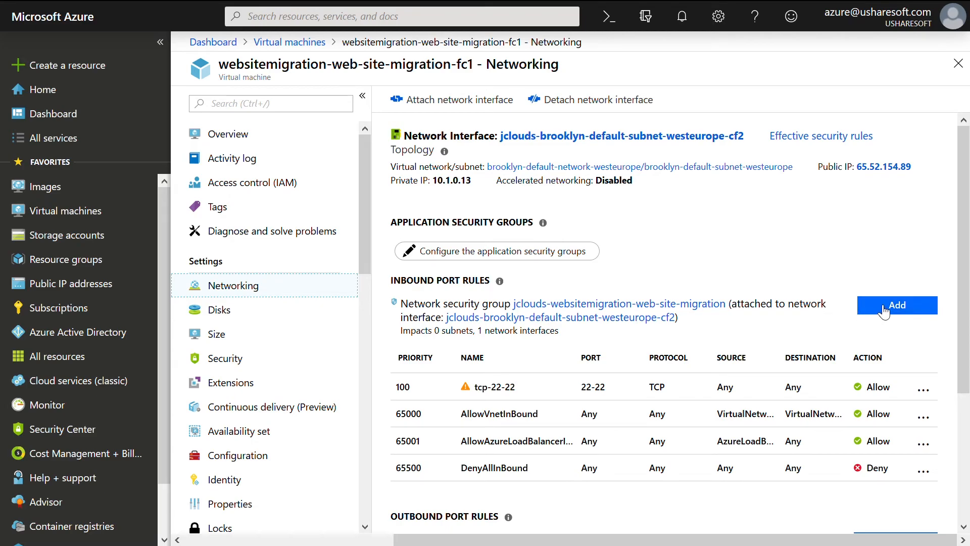
Step: Add an inbound rule named Port_80 with destination port 80 instead of 8080
{"action": "left_click", "coordinate": [879, 305]}
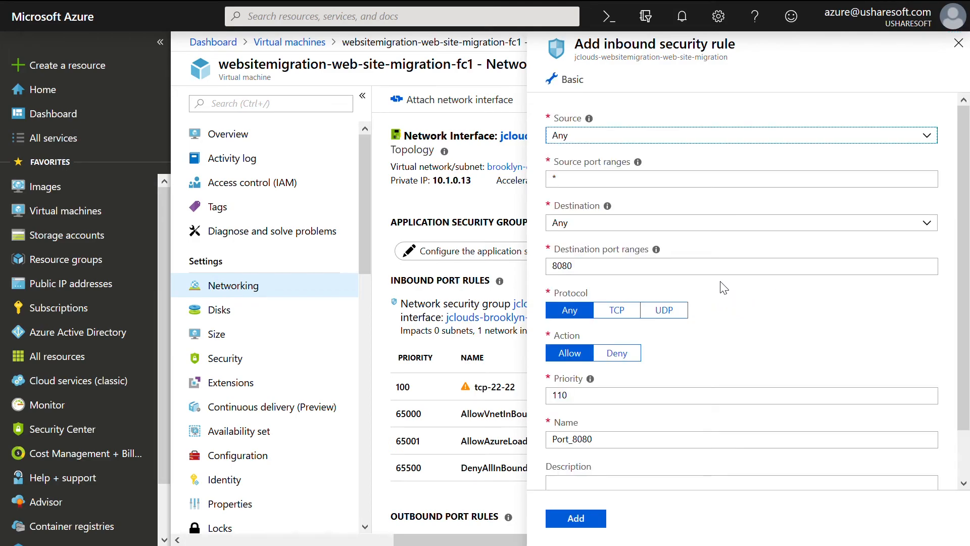
{"action": "left_click", "coordinate": [619, 273]}
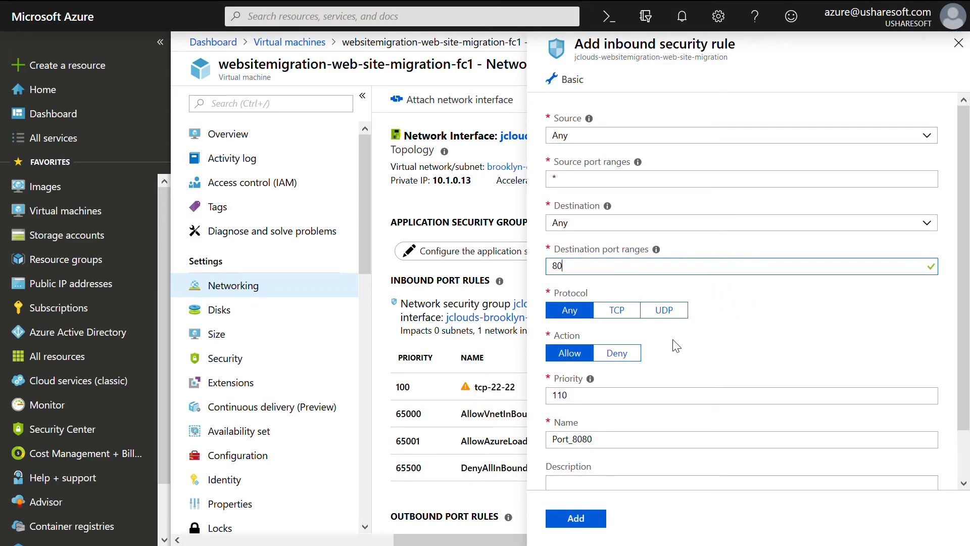
{"action": "scroll", "coordinate": [657, 328], "scroll_direction": "down", "scroll_amount": 1}
{"action": "left_click", "coordinate": [669, 399]}
{"action": "key", "text": "BackSpace"}
{"action": "key", "text": "BackSpace"}
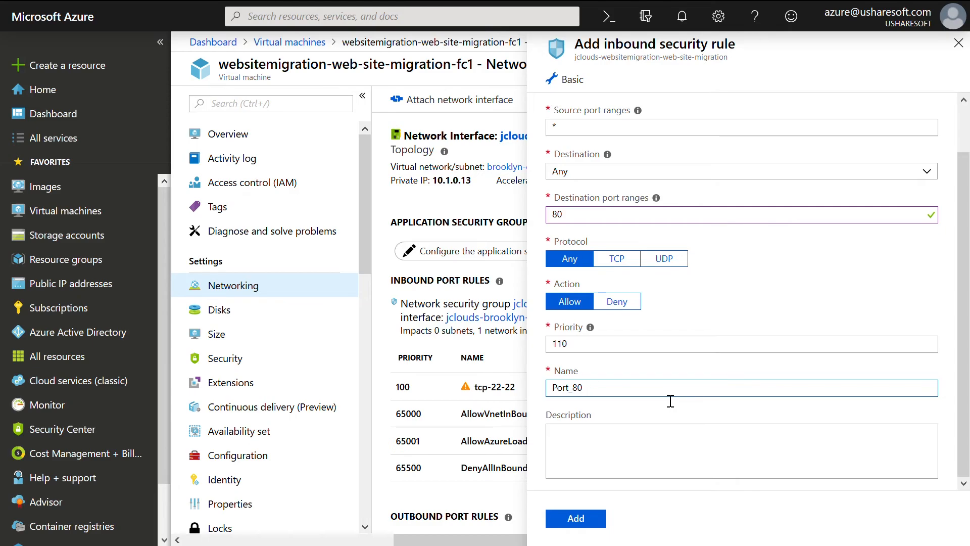
{"action": "left_click", "coordinate": [589, 520]}
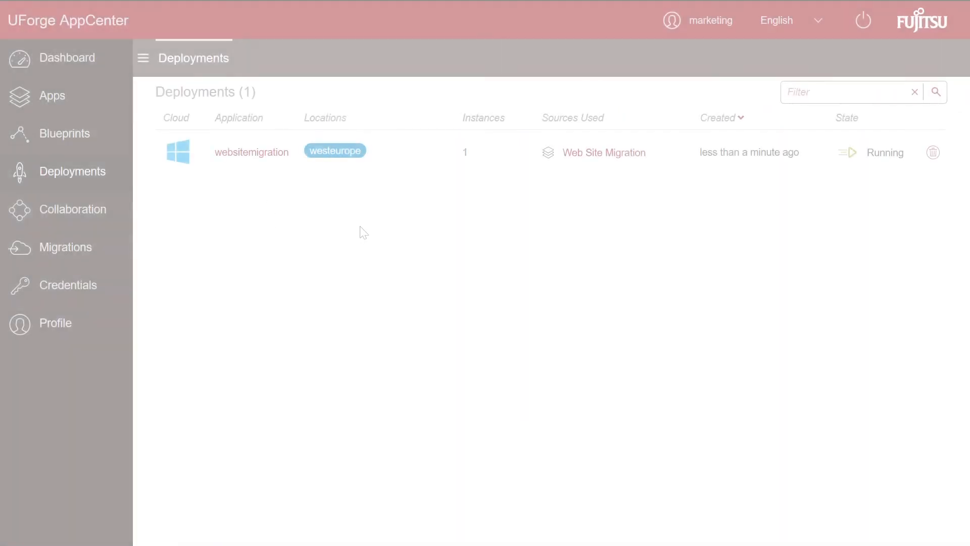
Step: Show the websitemigration deployment's connection details and select the IP address 65.52.154.89
{"action": "left_click", "coordinate": [268, 153]}
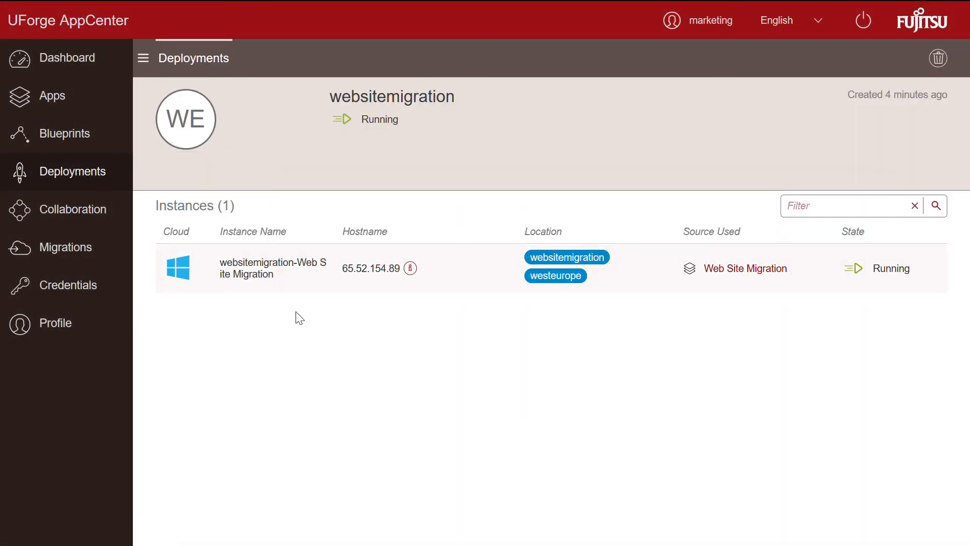
{"action": "left_click", "coordinate": [414, 273]}
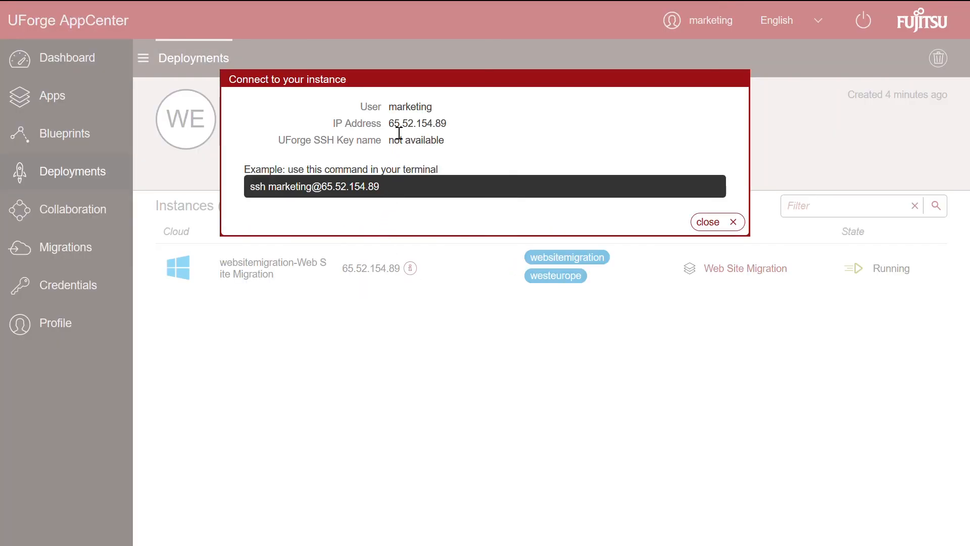
{"action": "left_click_drag", "start_coordinate": [390, 127], "coordinate": [468, 125]}
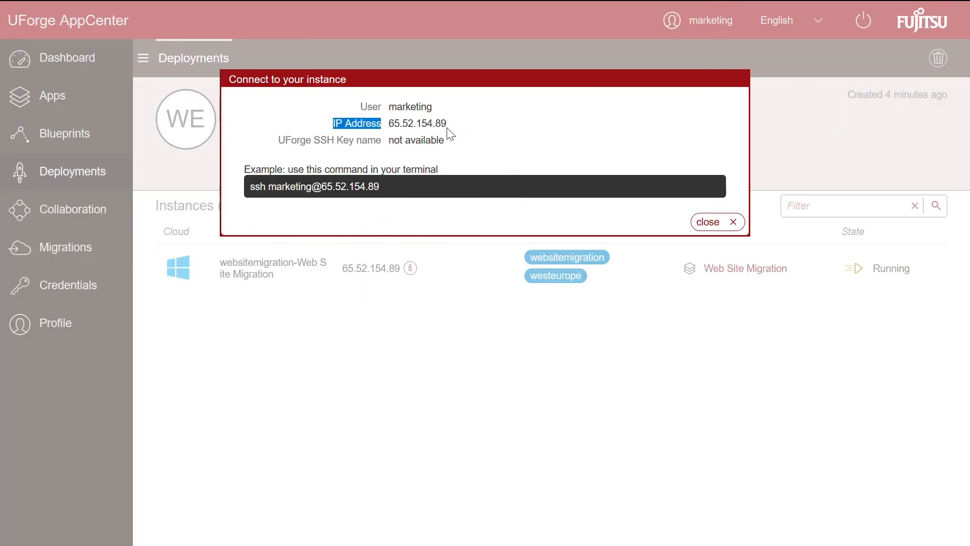
{"action": "left_click", "coordinate": [452, 128]}
{"action": "left_click_drag", "start_coordinate": [451, 128], "coordinate": [399, 130]}
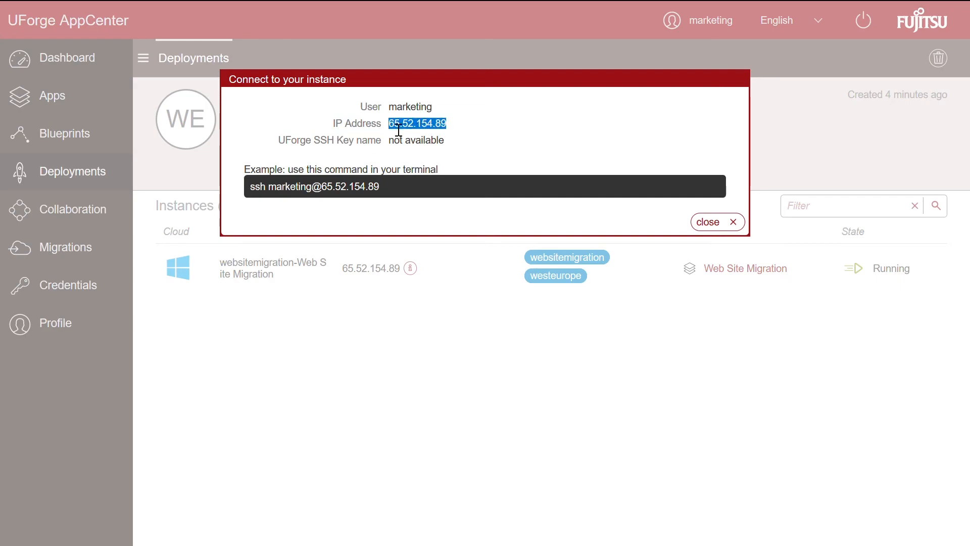